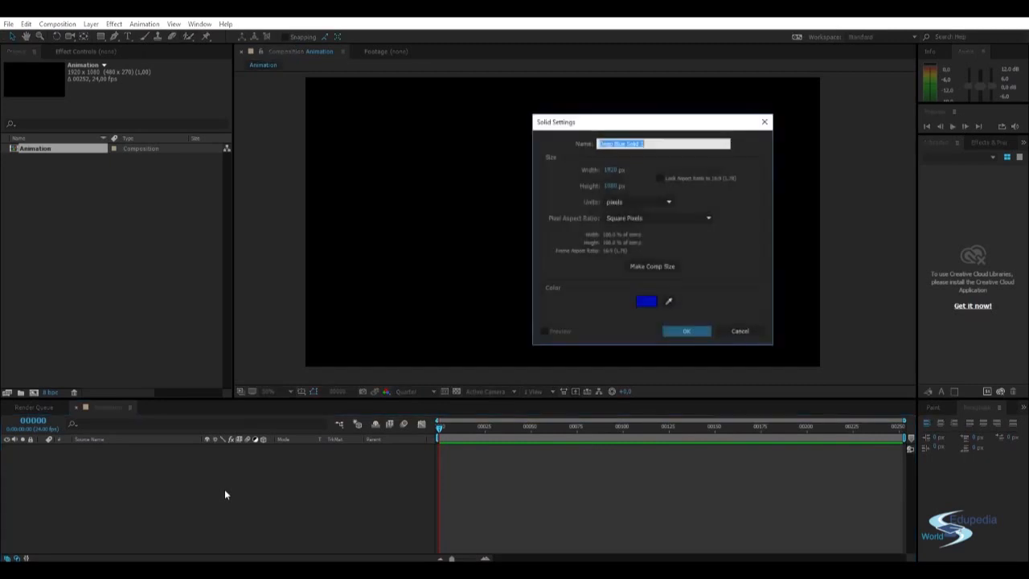
Create a white solid (FFFFFF) measuring 250 px wide by 250 px high.
click(645, 302)
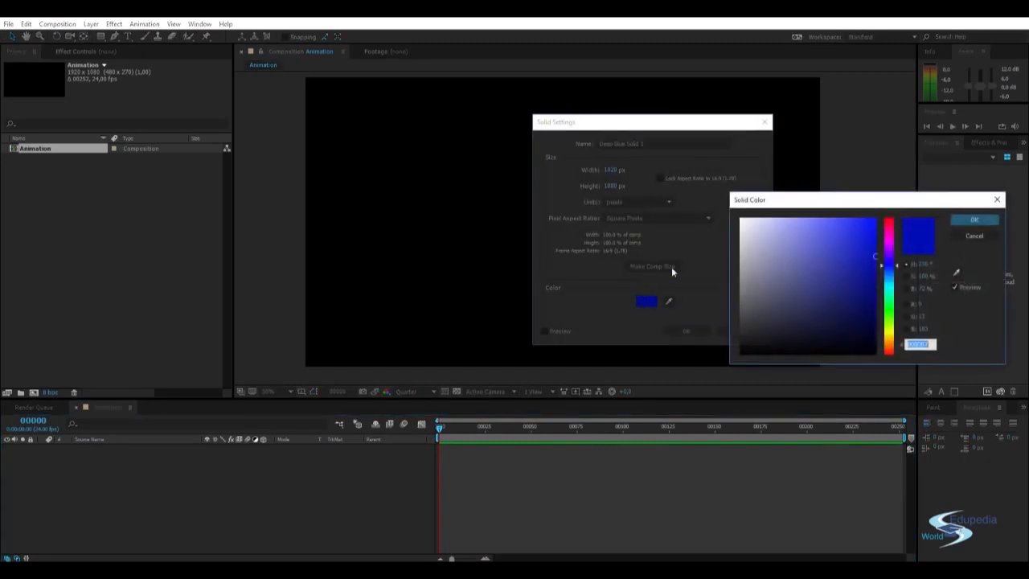
text(FFFFFF)
click(974, 218)
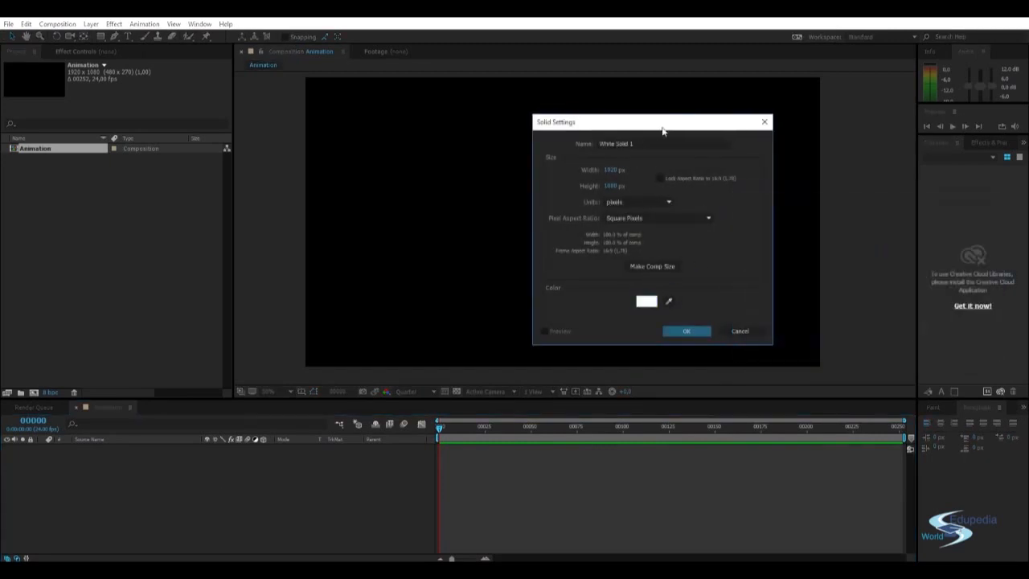
drag(662, 126, 630, 148)
click(576, 191)
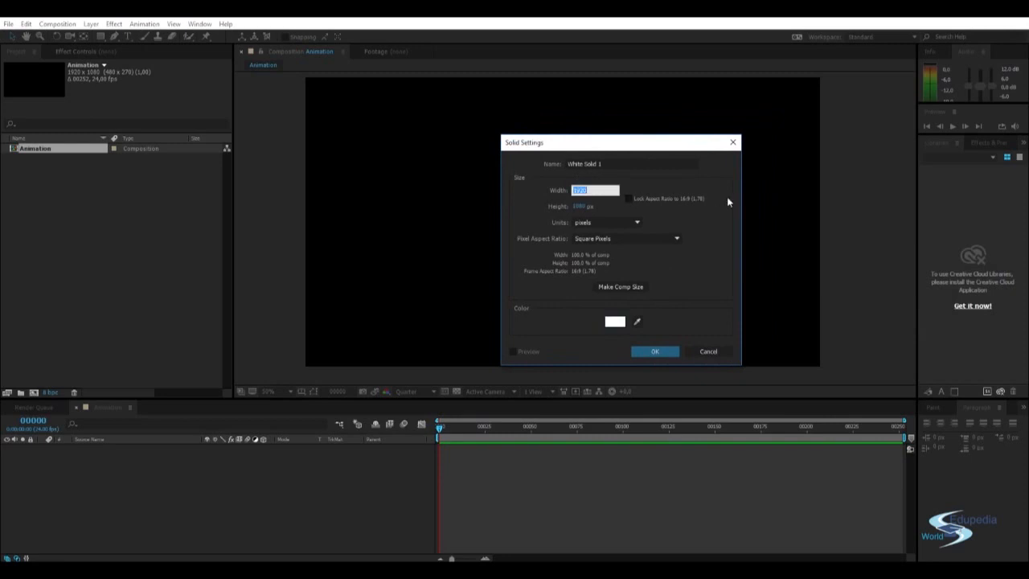
text(250)
key(Tab)
text(250)
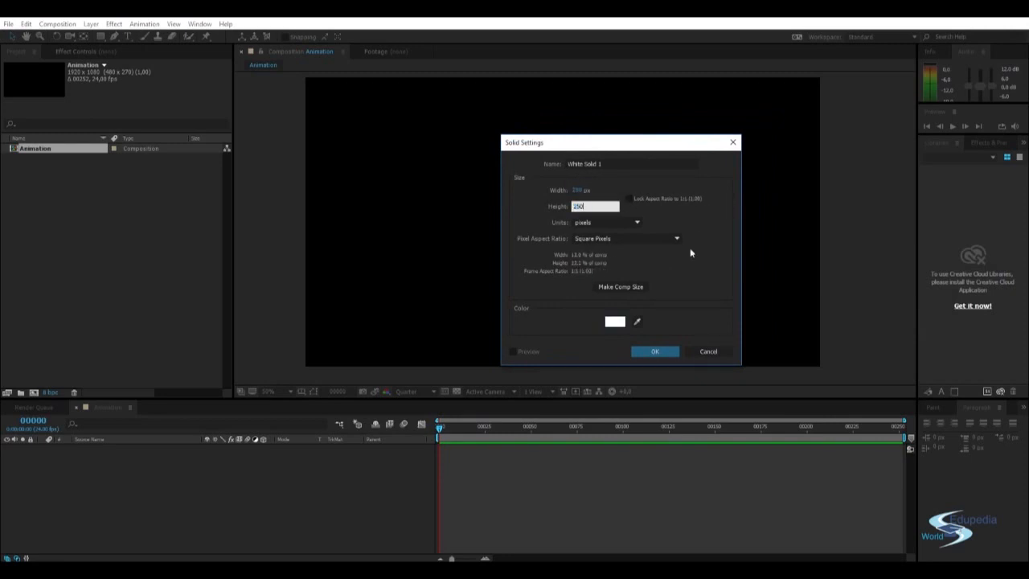
click(654, 352)
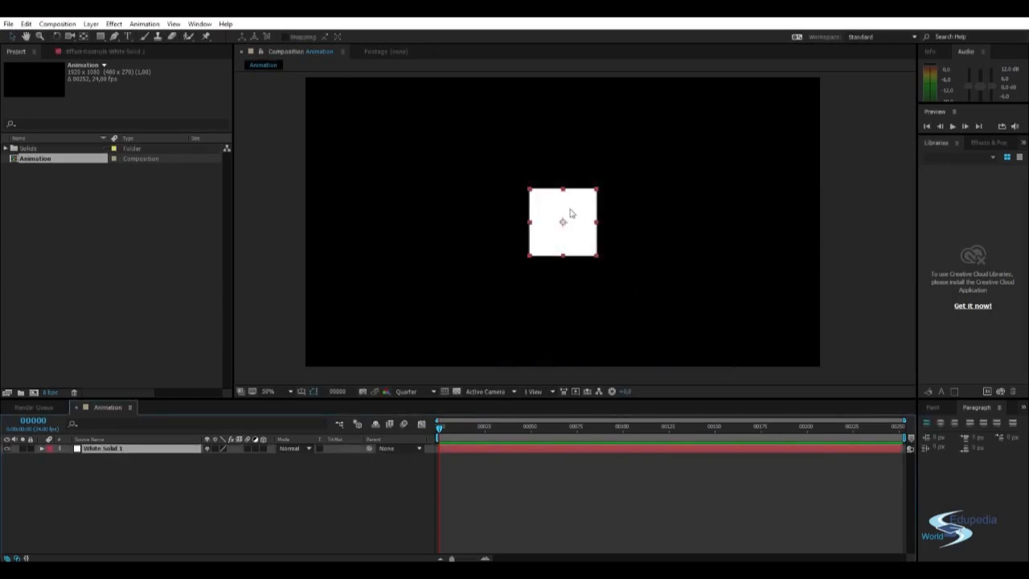
Move the white square to the lower-left area of the composition and switch the time display from frames to timecode.
click(848, 243)
click(584, 227)
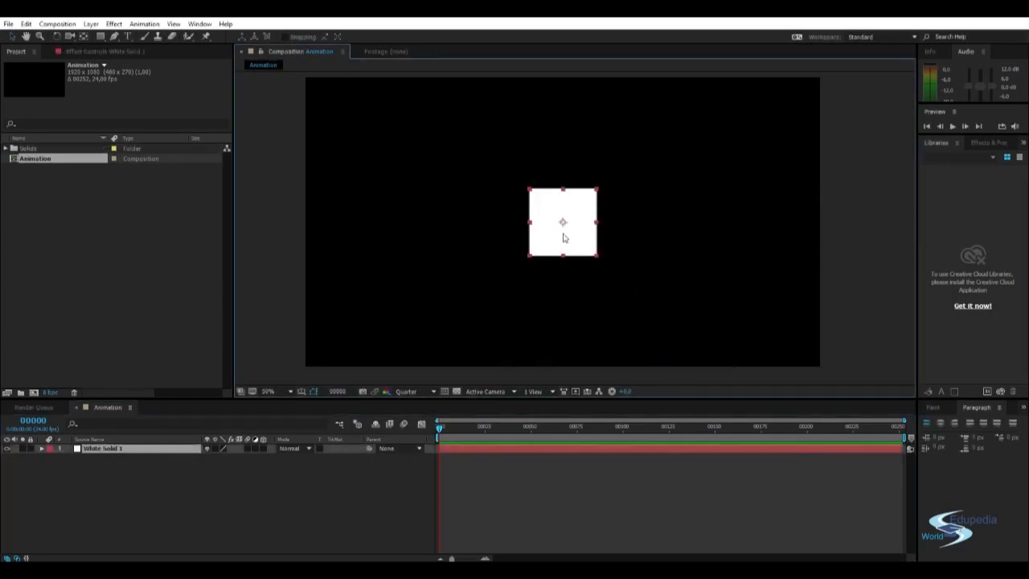
drag(591, 243, 446, 296)
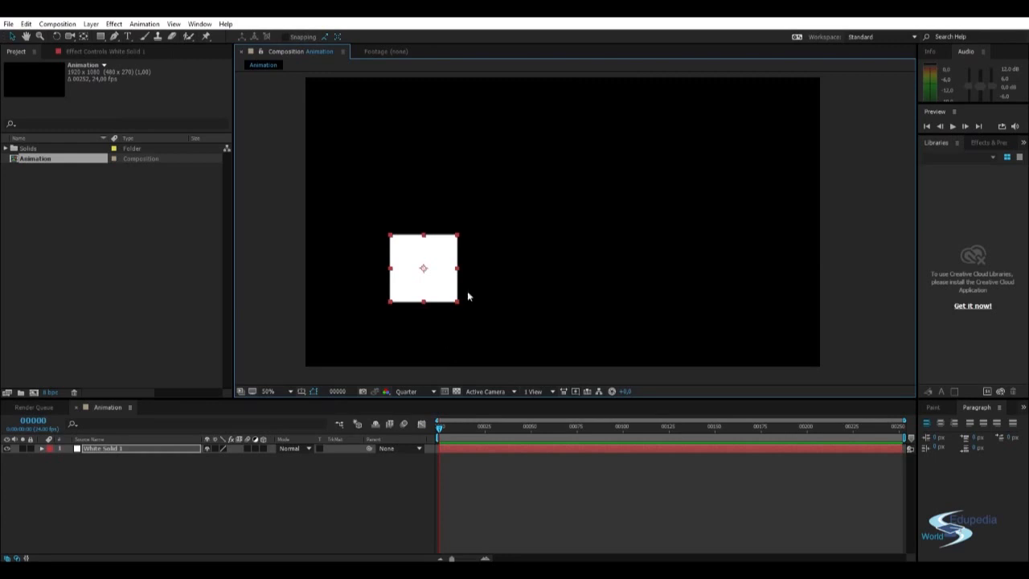
mouse_move(442, 290)
mouse_down()
mouse_move(455, 297)
mouse_move(431, 301)
mouse_up()
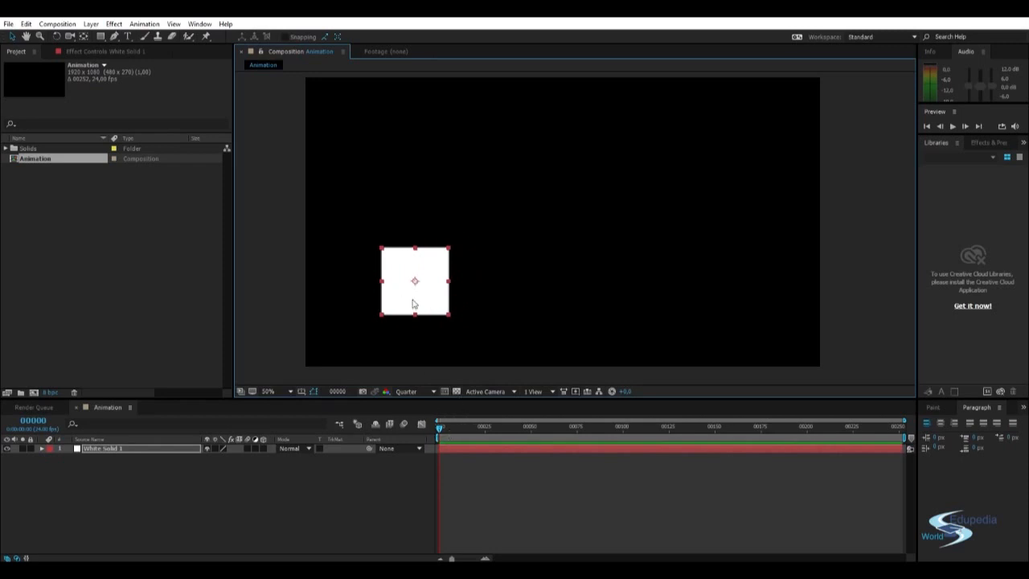
mouse_move(407, 302)
mouse_down()
mouse_move(426, 305)
mouse_move(407, 314)
mouse_up()
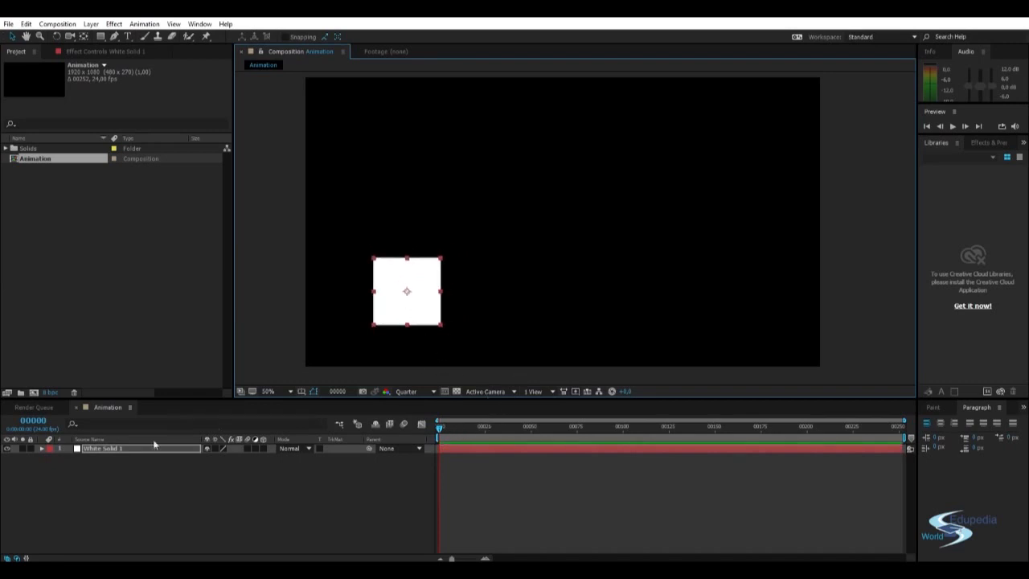
ctrl+click(35, 426)
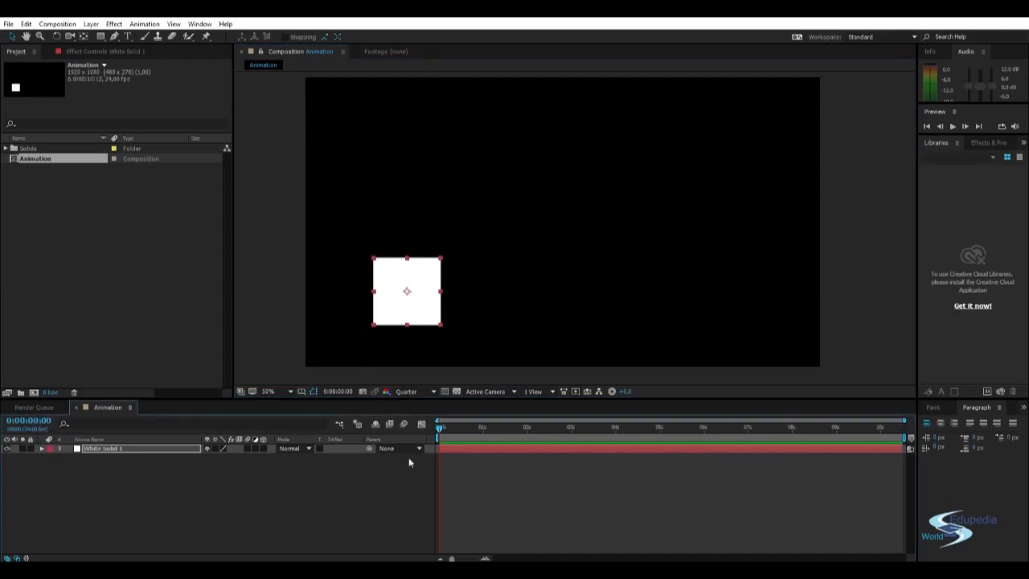
Try to place the square lower left at 0 seconds and upper right at 6 seconds without any Position keyframes.
drag(440, 428, 704, 432)
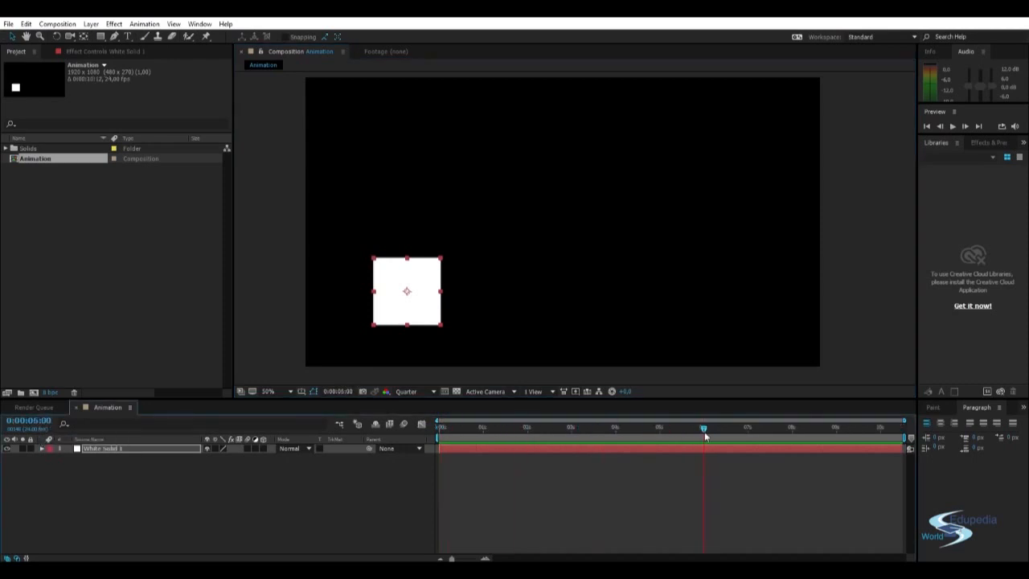
drag(414, 311, 756, 146)
mouse_move(706, 432)
mouse_down()
mouse_move(438, 426)
mouse_move(702, 428)
mouse_up()
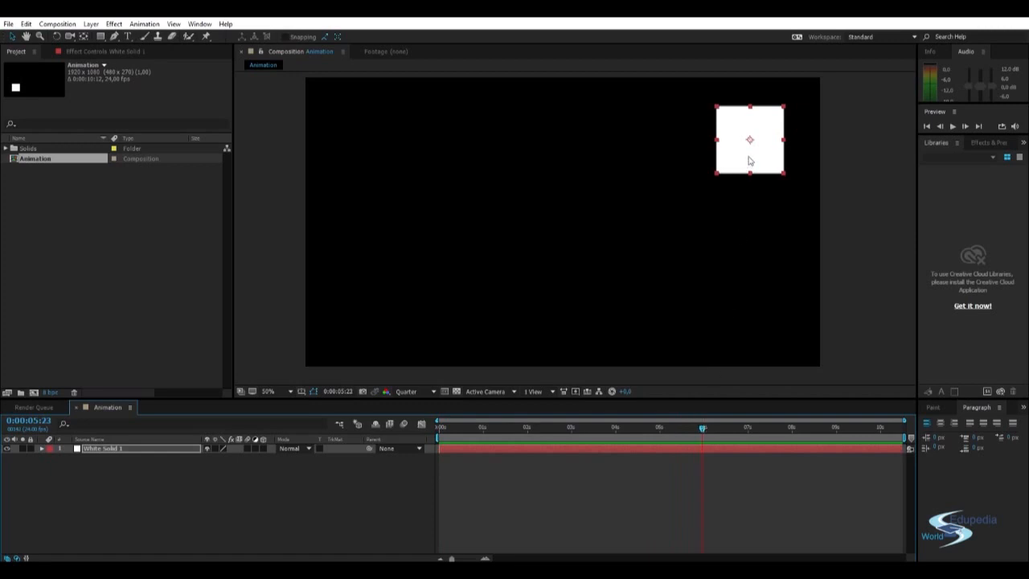
drag(749, 159, 400, 311)
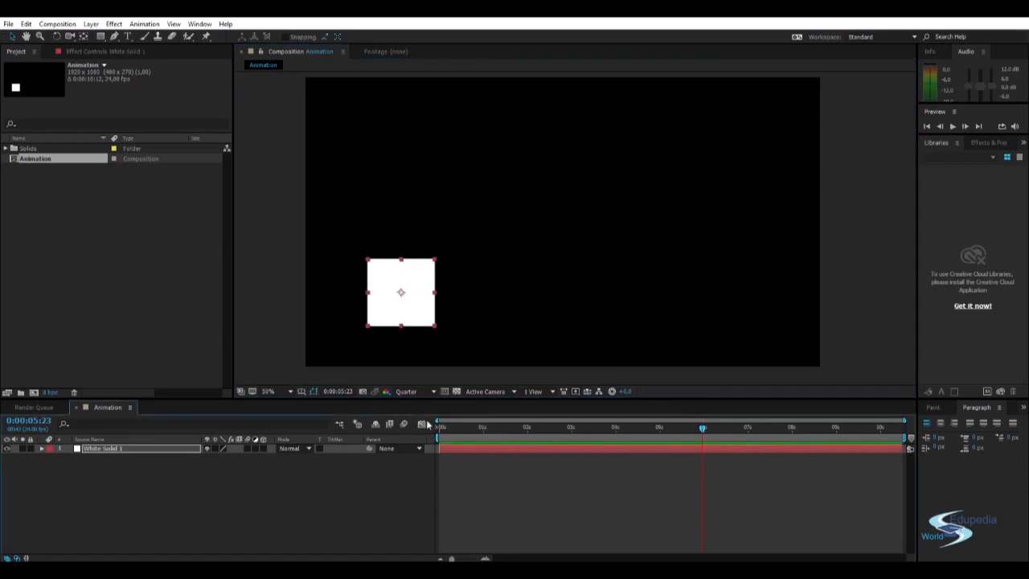
drag(467, 424, 382, 427)
drag(440, 293, 414, 300)
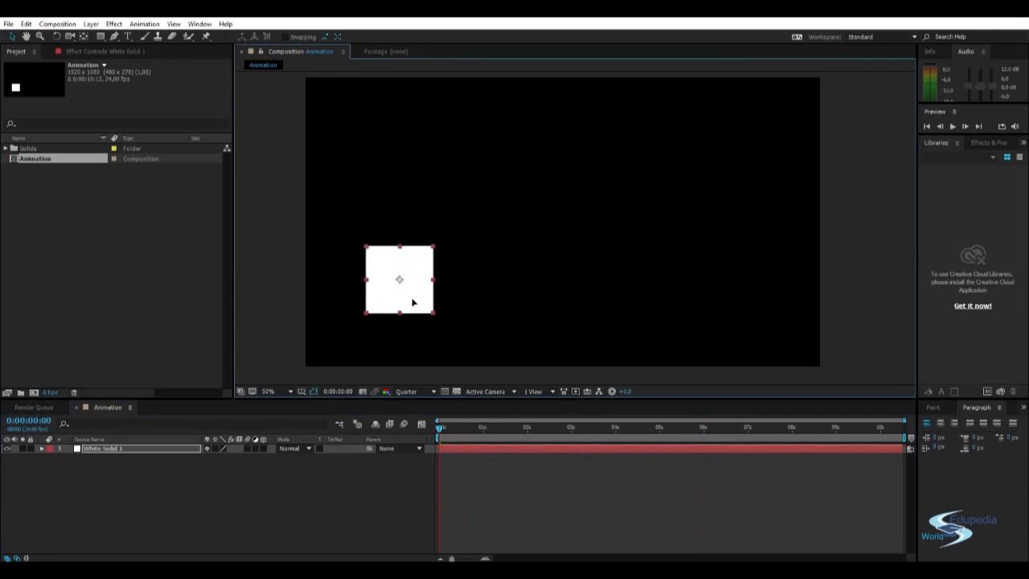
drag(677, 427, 704, 427)
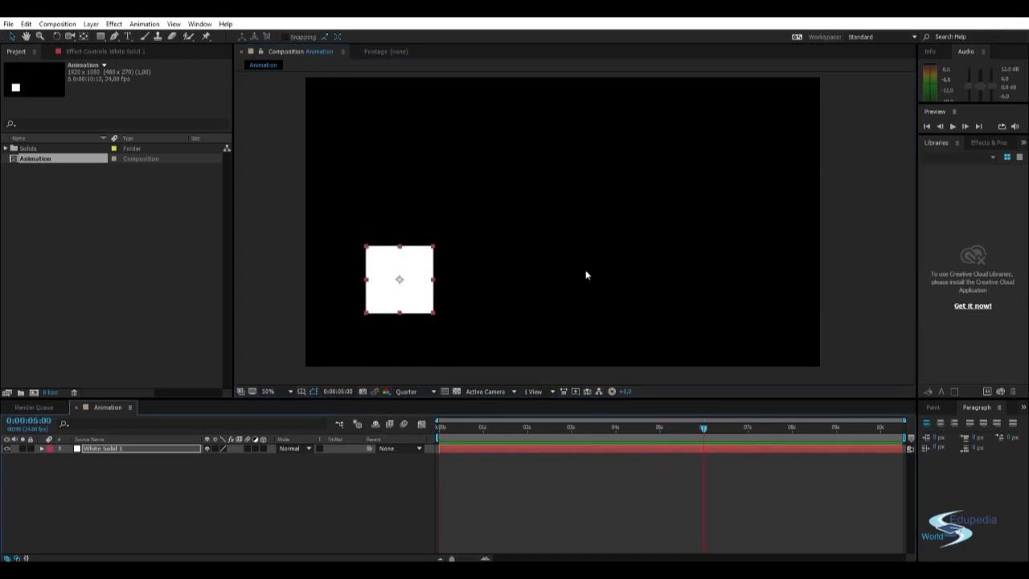
drag(409, 301, 748, 156)
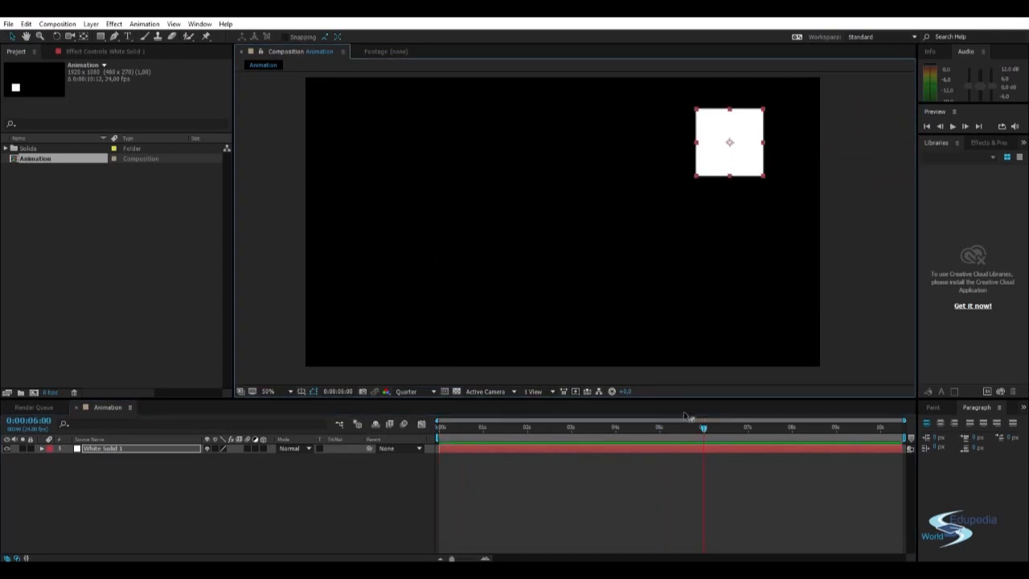
drag(703, 427, 346, 430)
drag(746, 170, 423, 309)
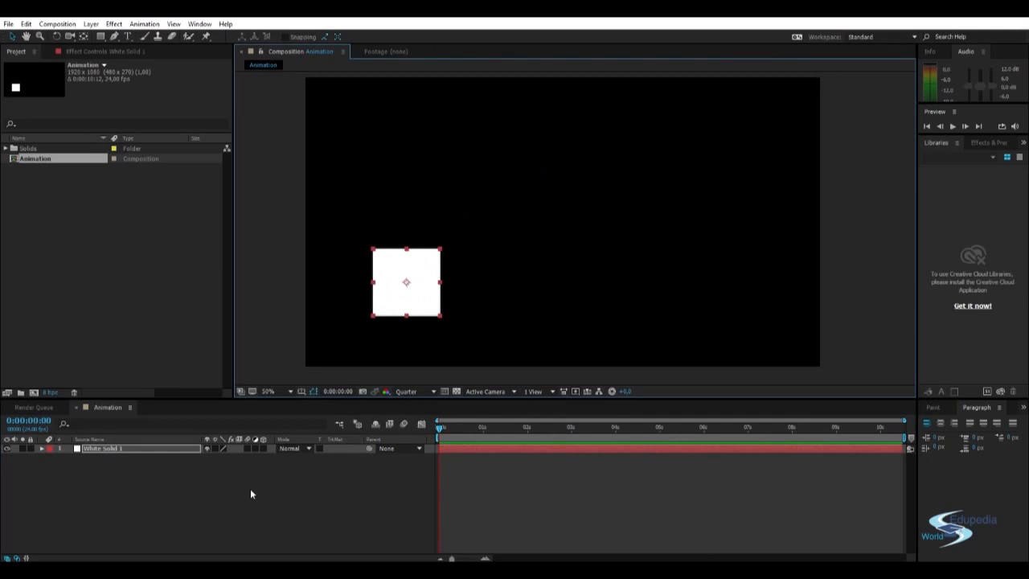
click(316, 336)
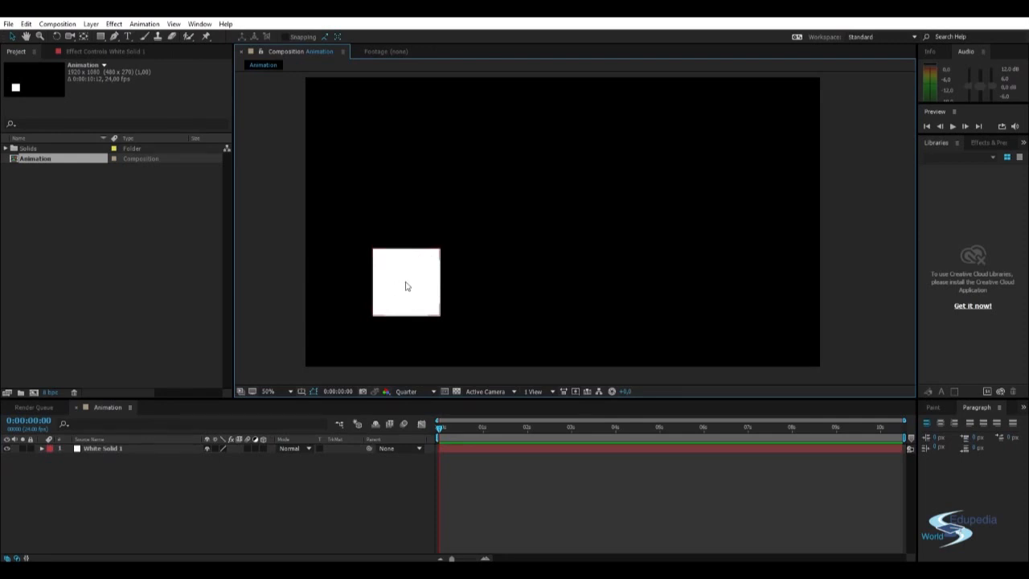
Reveal the solid's Transform properties, move the square to about X 354, Y 772, and set a Position keyframe at 0 seconds.
click(42, 449)
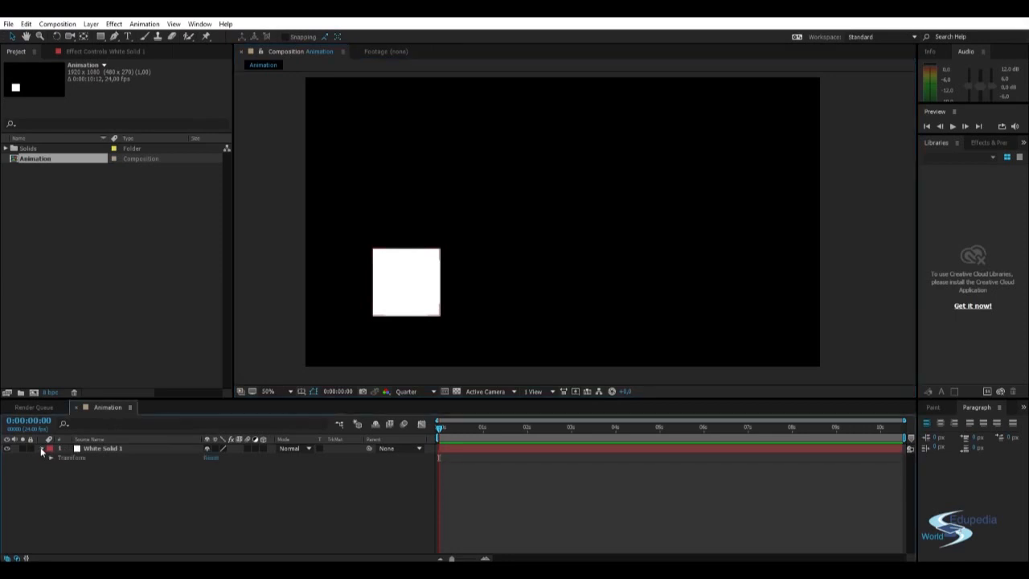
click(51, 458)
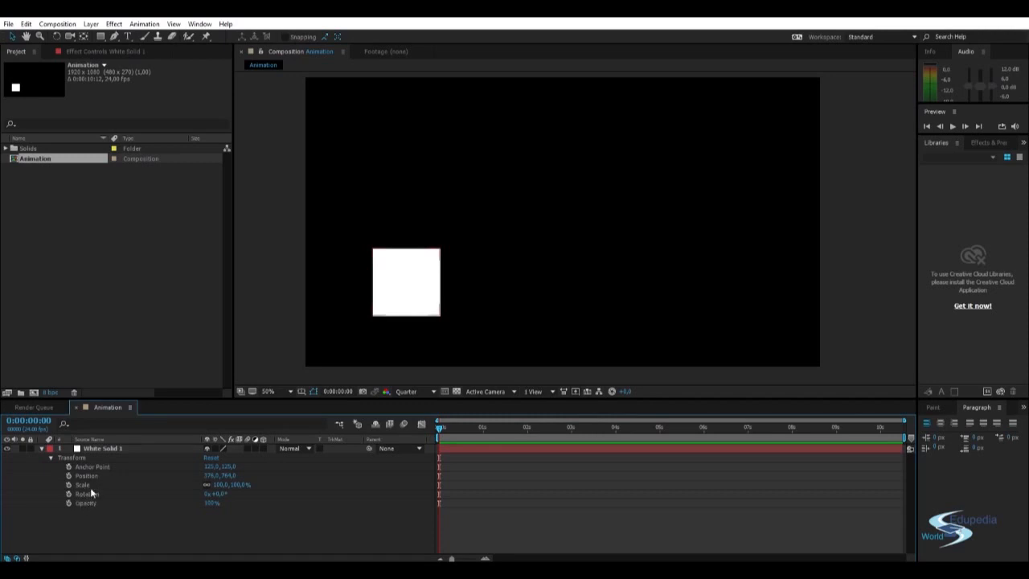
drag(425, 292, 388, 292)
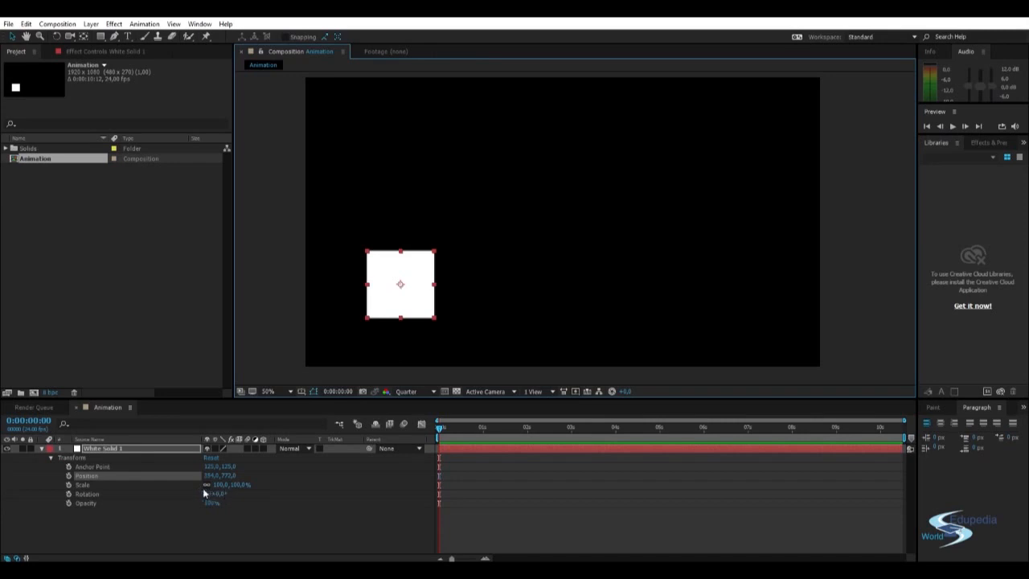
click(69, 476)
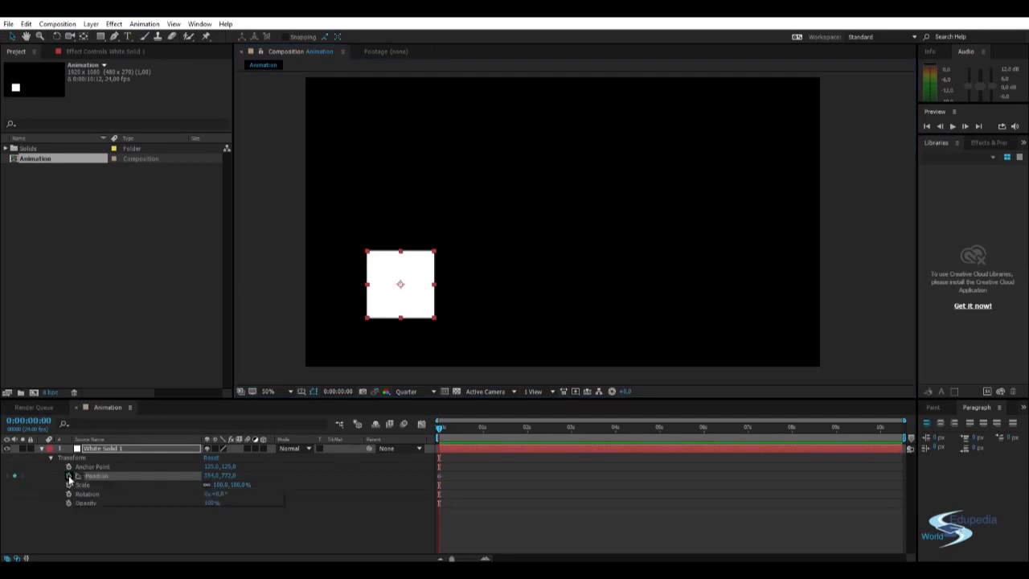
click(223, 542)
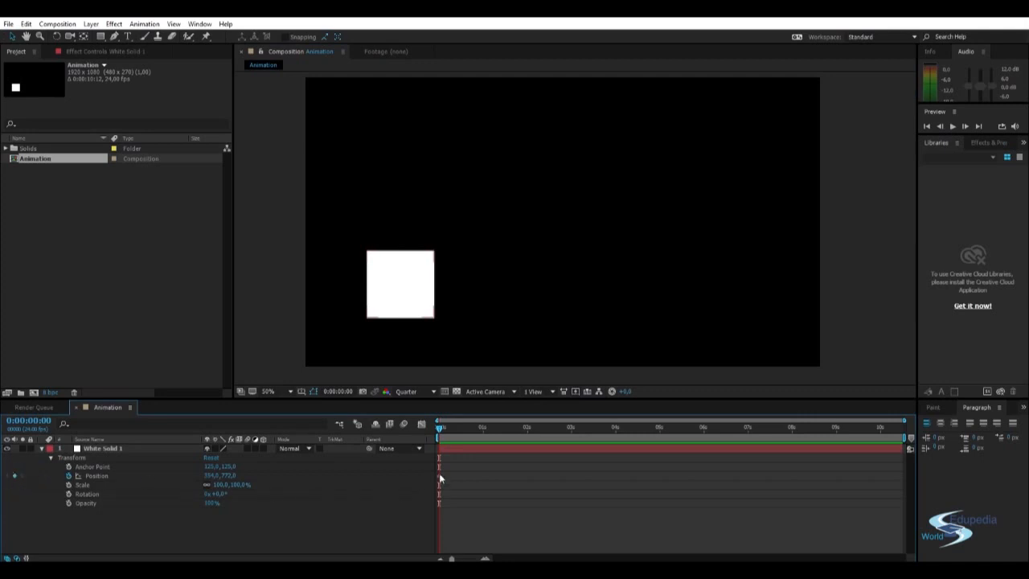
Move the current time off the first Position keyframe and examine the X and Y values stored in it.
drag(440, 427, 485, 427)
click(438, 475)
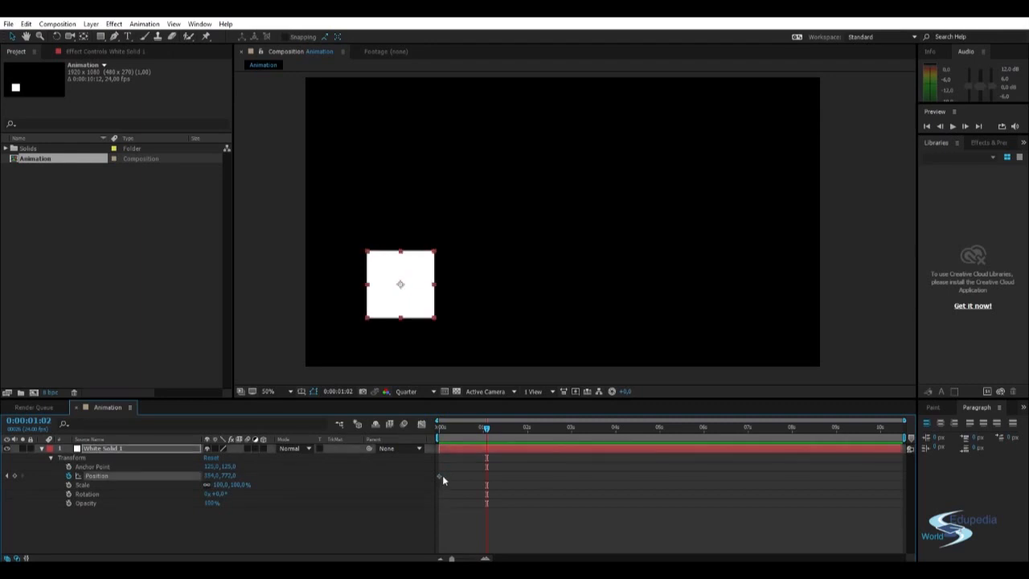
click(443, 476)
click(439, 476)
double_click(440, 476)
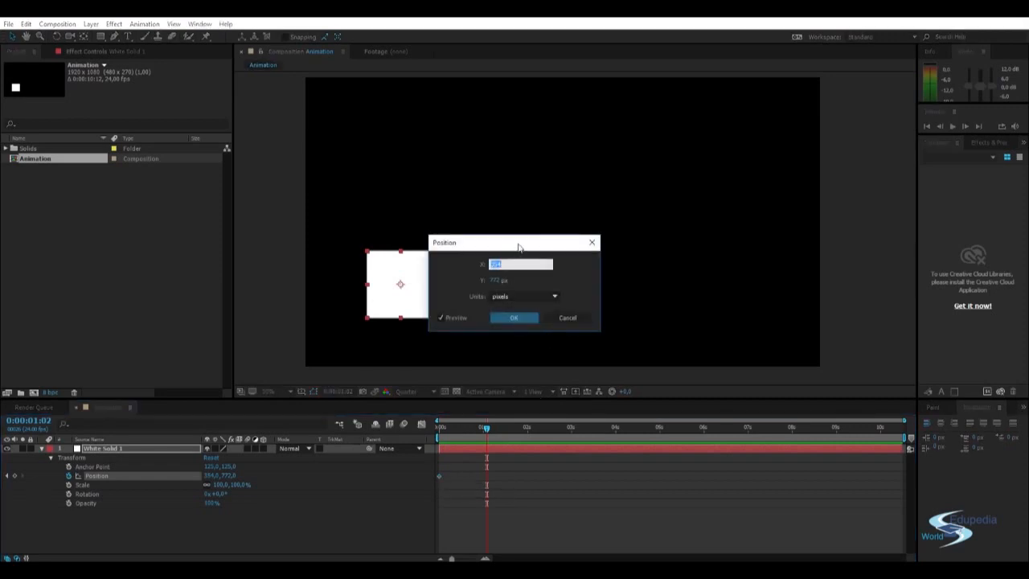
drag(517, 244, 569, 202)
click(553, 231)
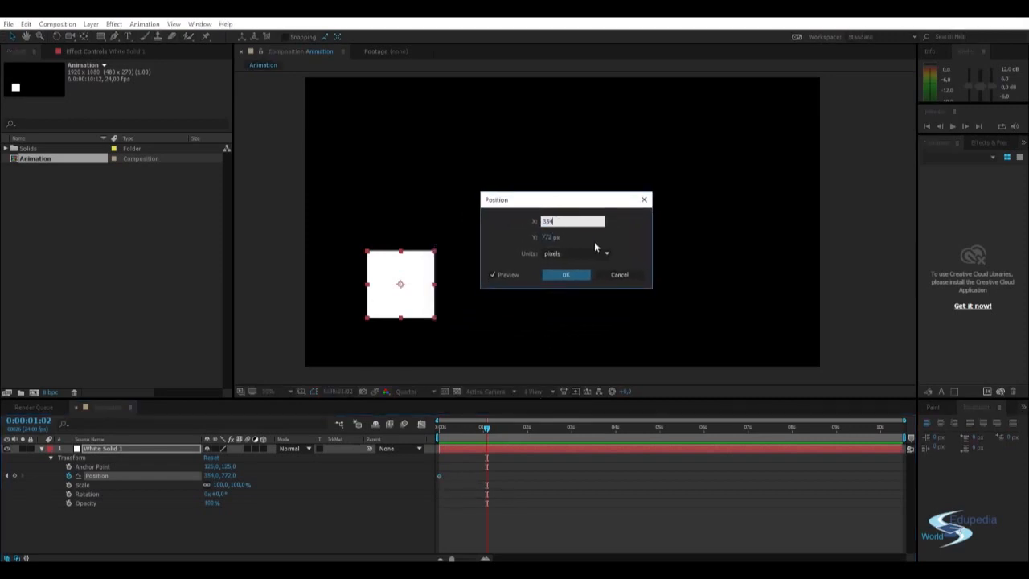
click(514, 222)
click(545, 226)
click(558, 274)
mouse_move(439, 478)
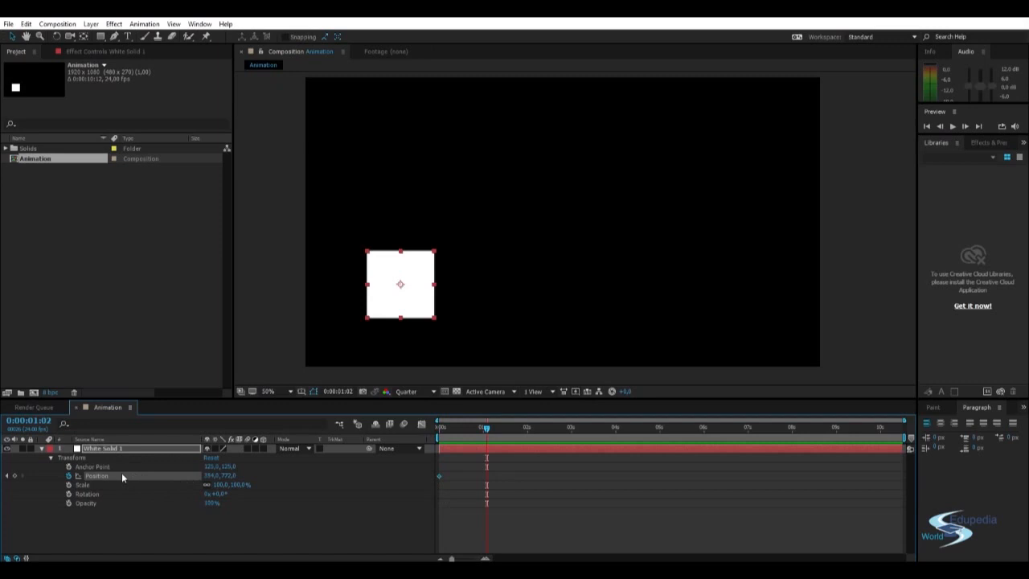
At 6 seconds, move the square to the composition's upper right, about X 1640, Y 260, to add a second Position keyframe.
mouse_move(486, 427)
mouse_down()
mouse_move(438, 427)
mouse_move(915, 413)
mouse_move(606, 435)
mouse_move(427, 431)
mouse_move(784, 427)
mouse_move(407, 410)
mouse_move(481, 432)
mouse_up()
drag(478, 429, 696, 432)
drag(407, 306, 751, 168)
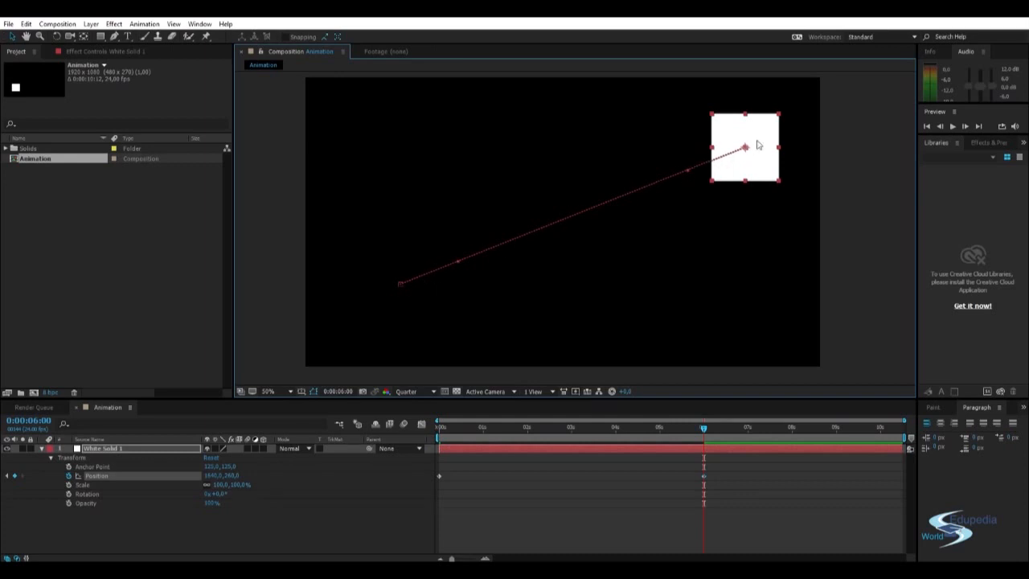
click(719, 488)
Move the current time to 0:00:06:15 and examine the X and Y values stored in the second Position keyframe.
click(770, 132)
drag(705, 432, 733, 431)
click(721, 487)
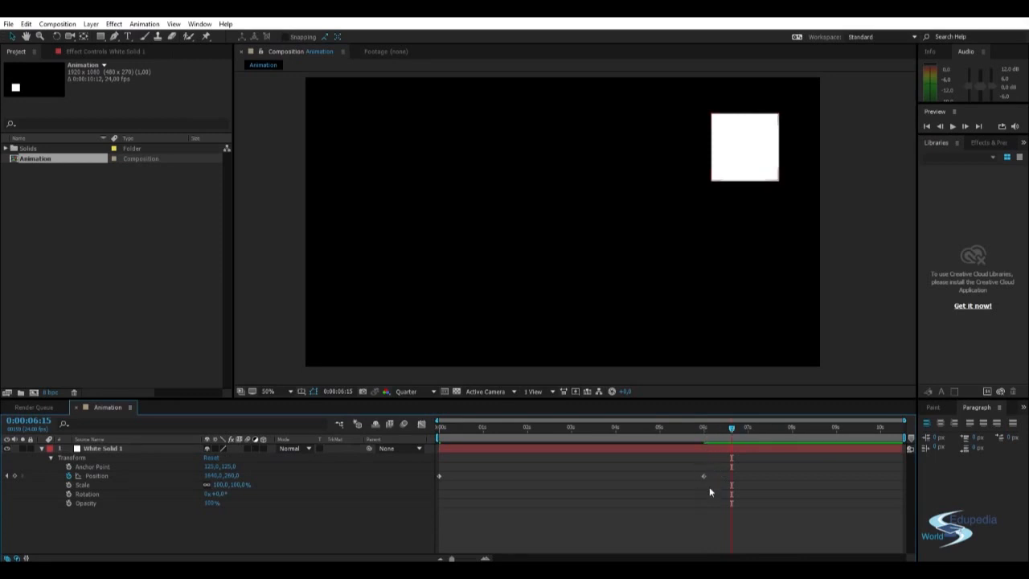
double_click(703, 475)
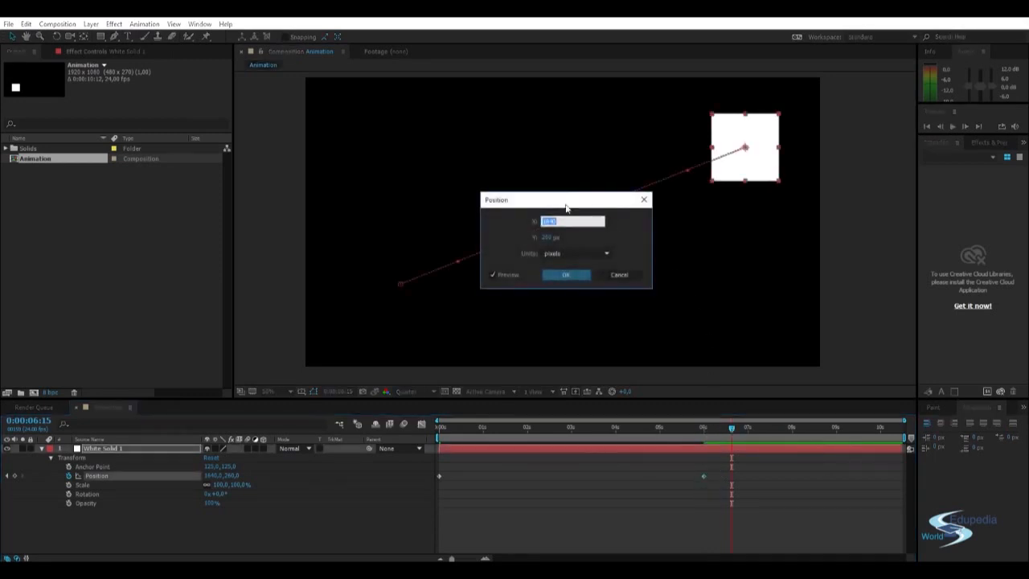
drag(574, 209, 627, 222)
click(637, 241)
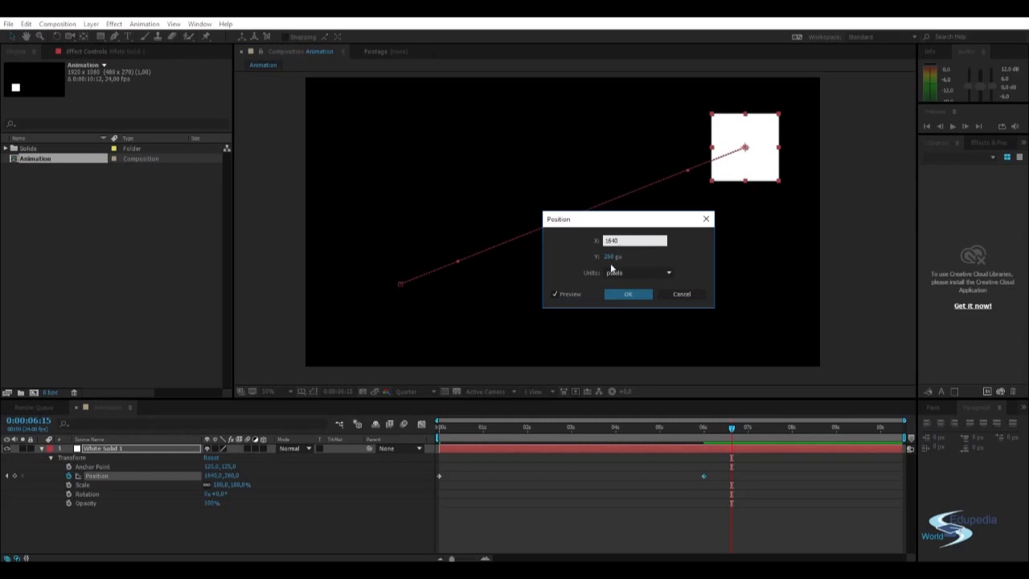
click(628, 293)
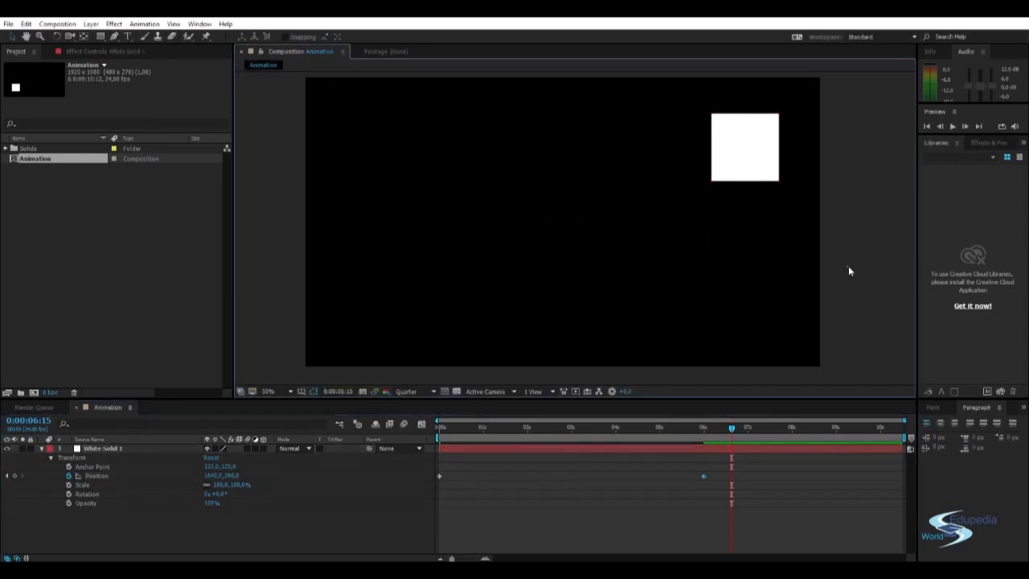
Preview the square's motion from the start of the composition and scrub to the 6-second keyframe.
drag(732, 431, 441, 428)
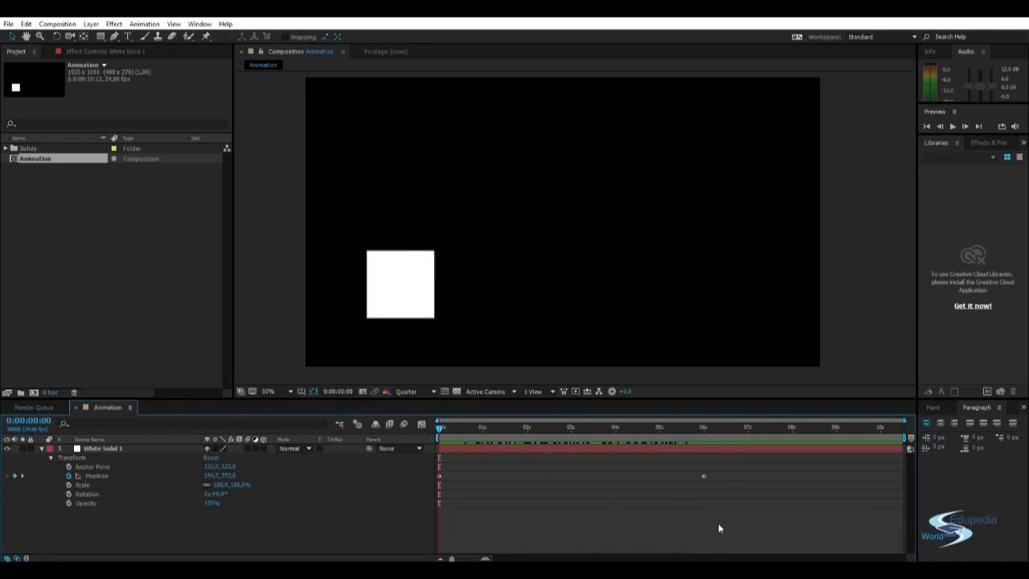
key(space)
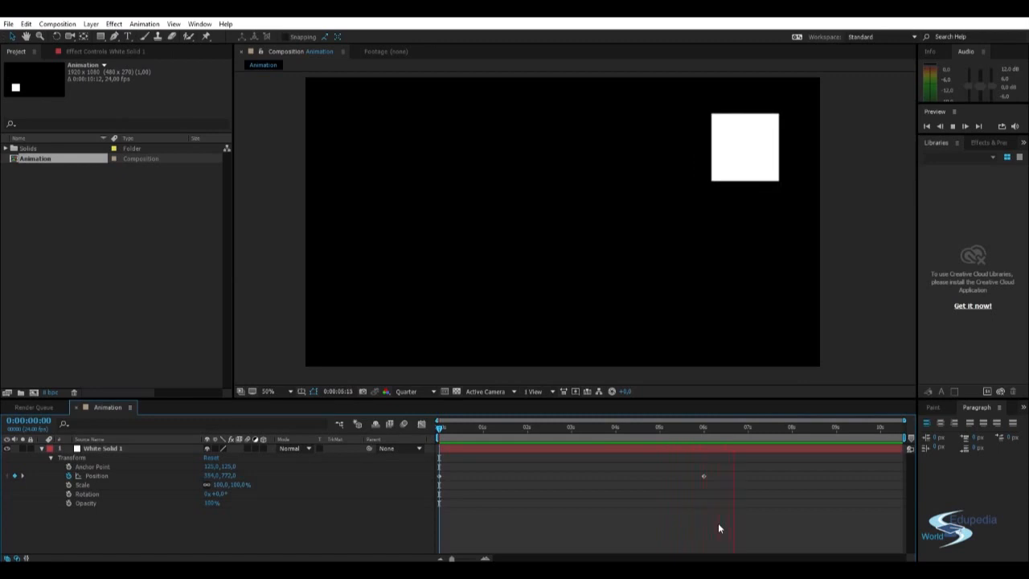
mouse_move(720, 430)
mouse_down()
mouse_move(431, 439)
mouse_move(746, 431)
mouse_move(399, 438)
mouse_move(512, 423)
mouse_move(713, 426)
mouse_move(415, 444)
mouse_move(686, 418)
mouse_move(714, 419)
mouse_move(475, 426)
mouse_move(724, 438)
mouse_up()
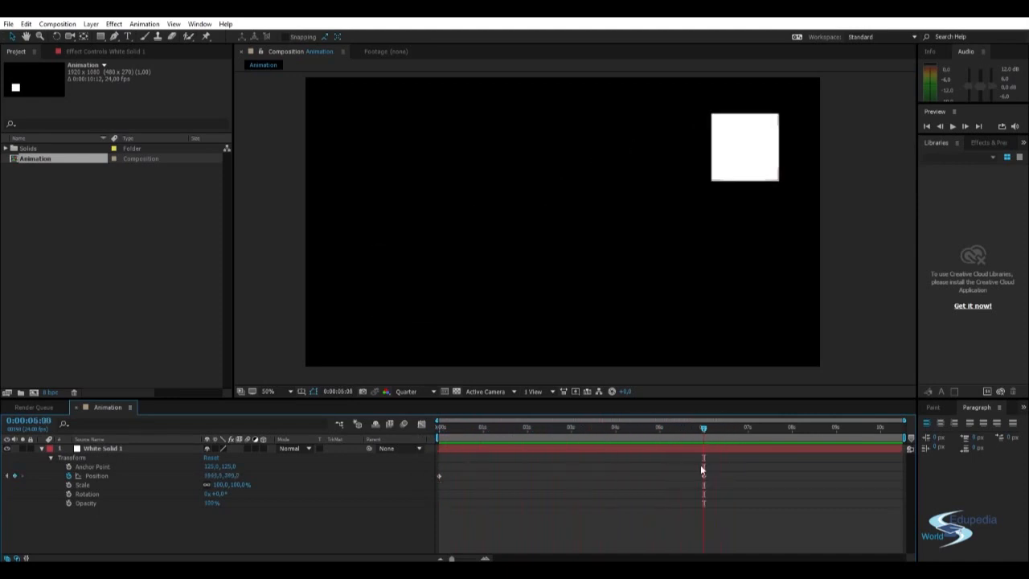
Bend the square's motion path by pulling the second Position keyframe's handle downward, and preview the curved motion.
click(756, 148)
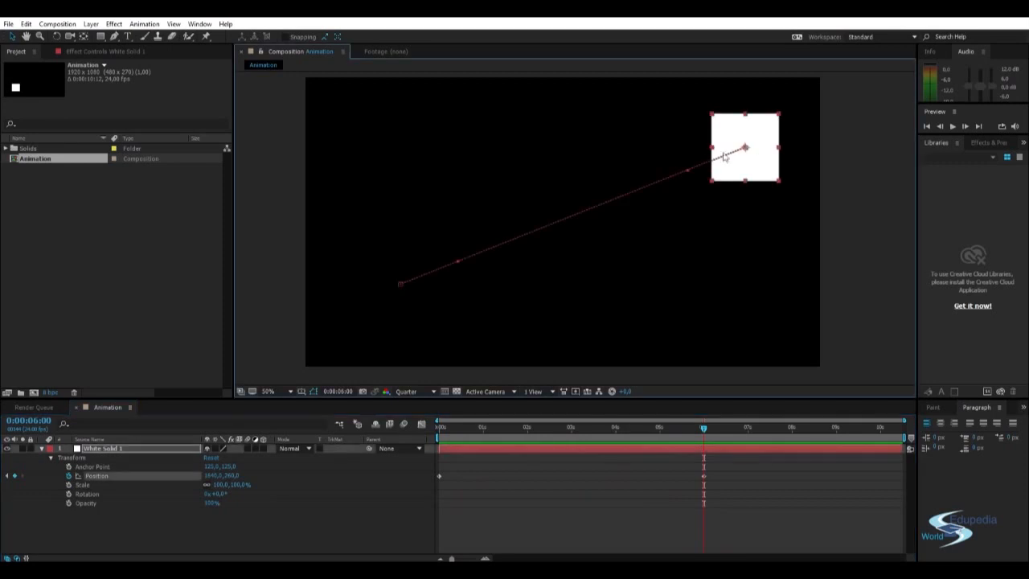
drag(688, 174, 669, 281)
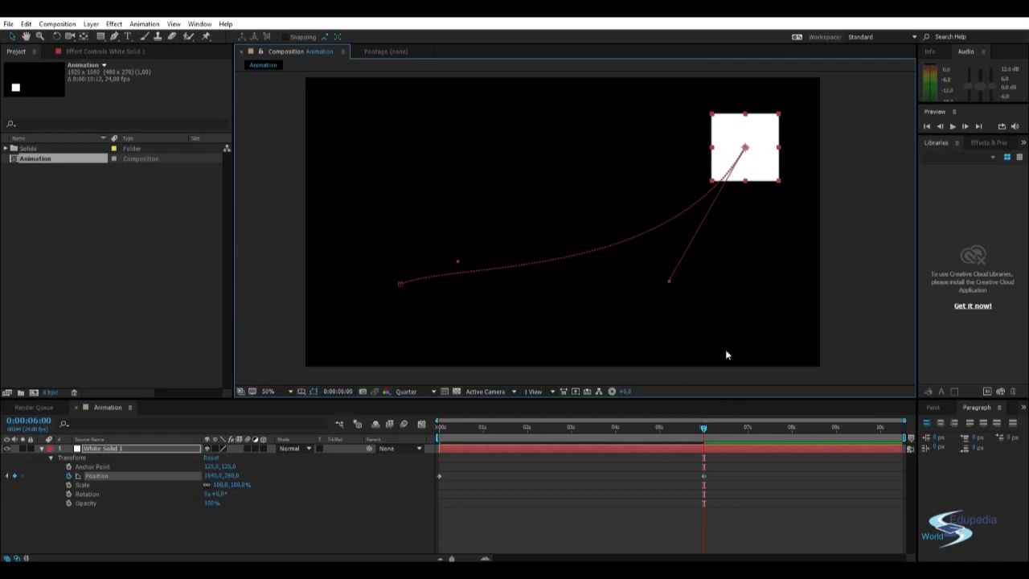
click(866, 259)
mouse_move(703, 427)
mouse_down()
mouse_move(447, 427)
mouse_move(704, 432)
mouse_up()
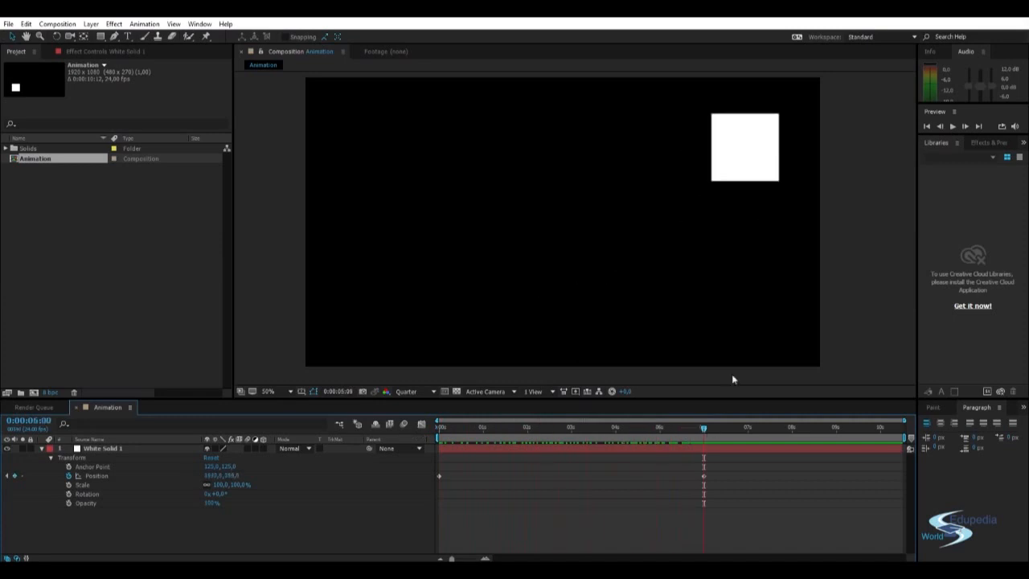
Shape the motion path into an S-curve by pulling the first keyframe's handle upward and the second keyframe's handle further down.
click(754, 161)
drag(459, 262, 521, 137)
drag(668, 280, 644, 366)
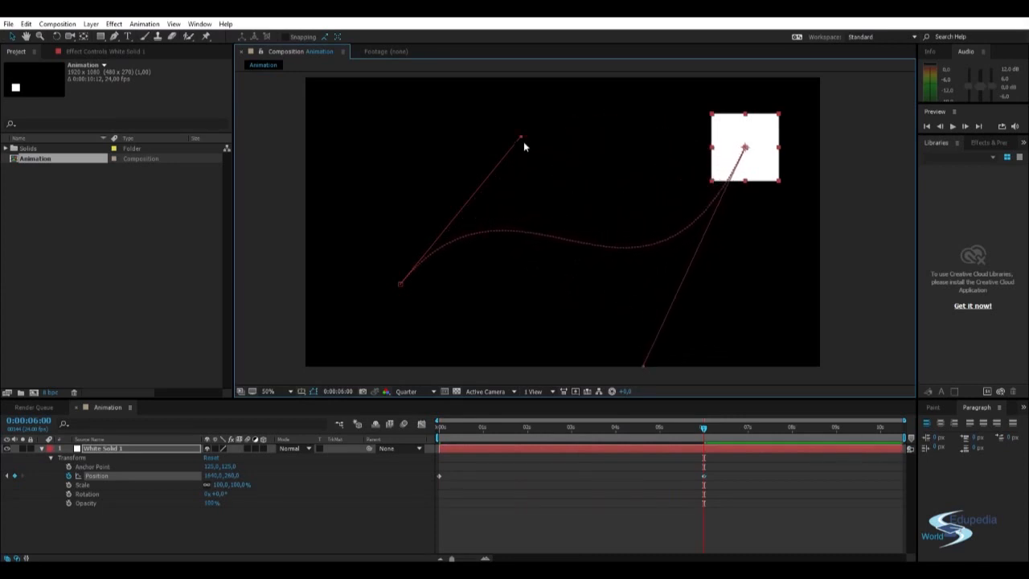
drag(522, 138, 416, 74)
Exaggerate the S-curve by extending both motion path handles beyond the composition frame, and preview the square's motion.
scroll(746, 235, down, 3)
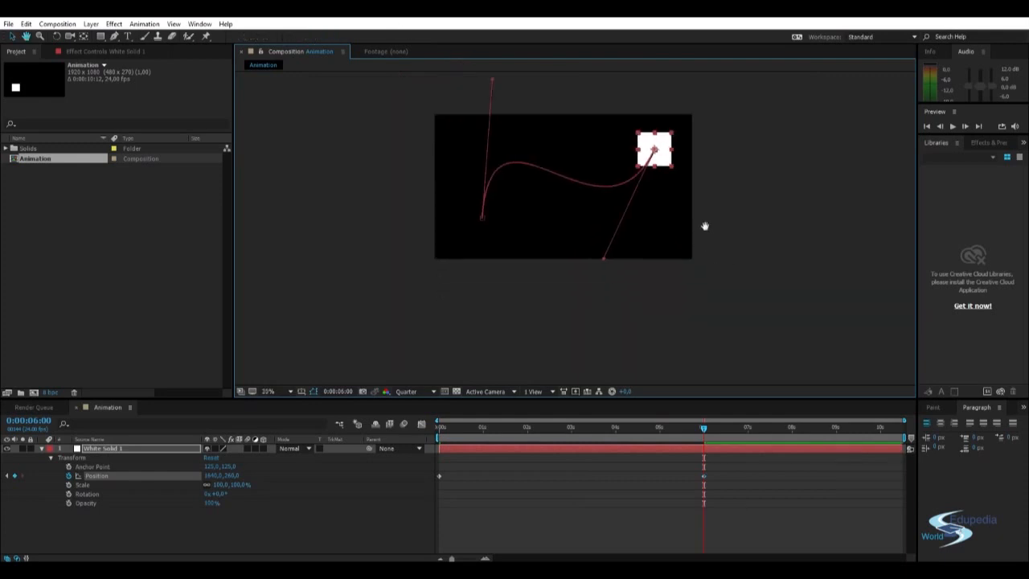
drag(599, 251, 620, 361)
drag(529, 114, 520, 199)
drag(482, 162, 512, 98)
click(703, 188)
drag(662, 296, 648, 225)
scroll(619, 251, up, 2)
click(724, 133)
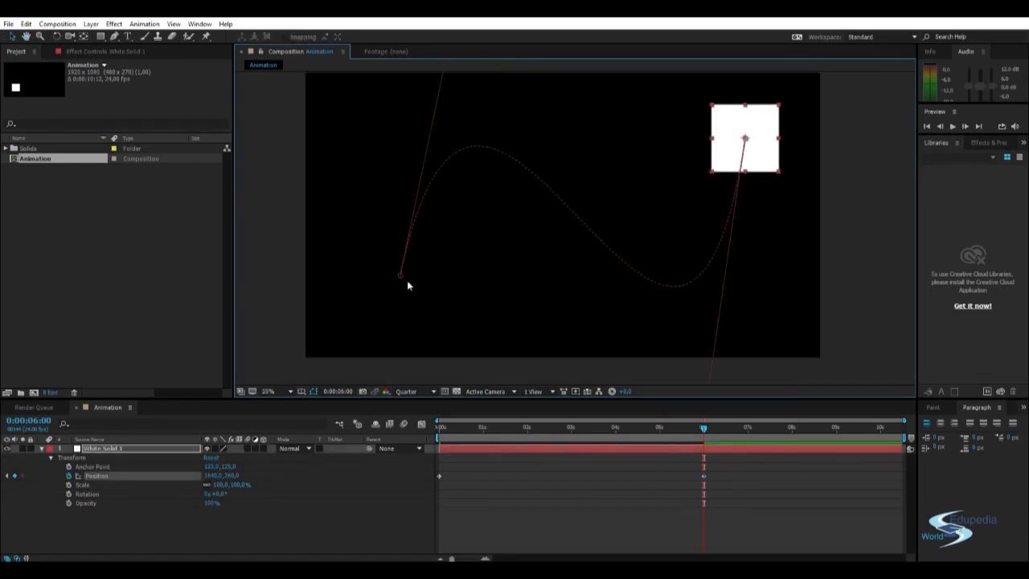
click(870, 142)
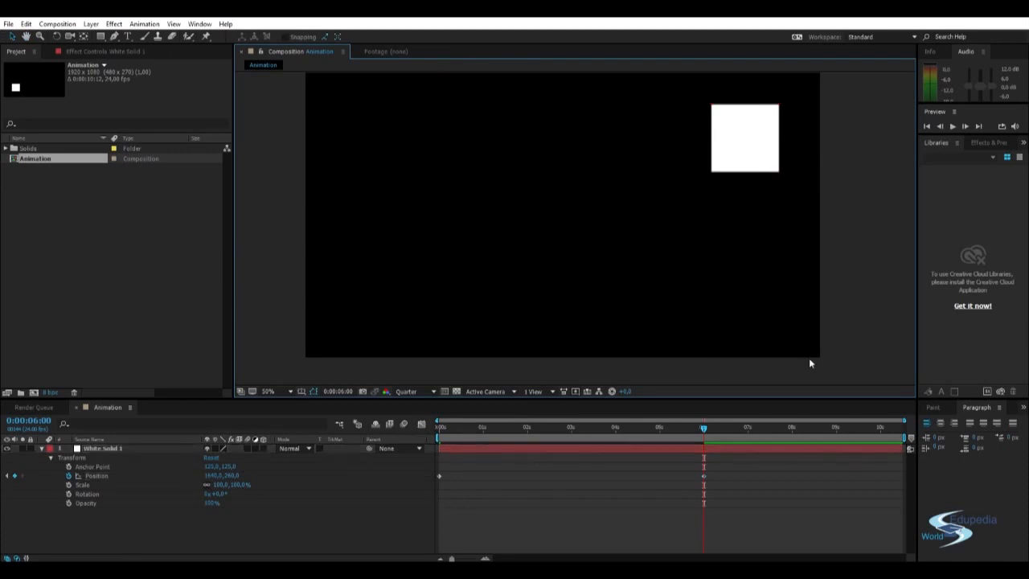
key(space)
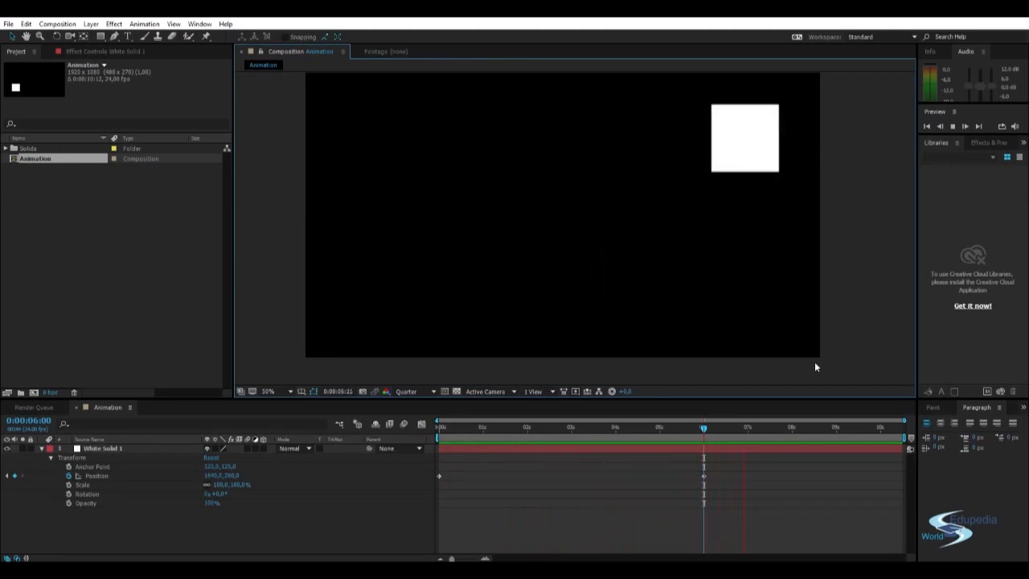
click(708, 427)
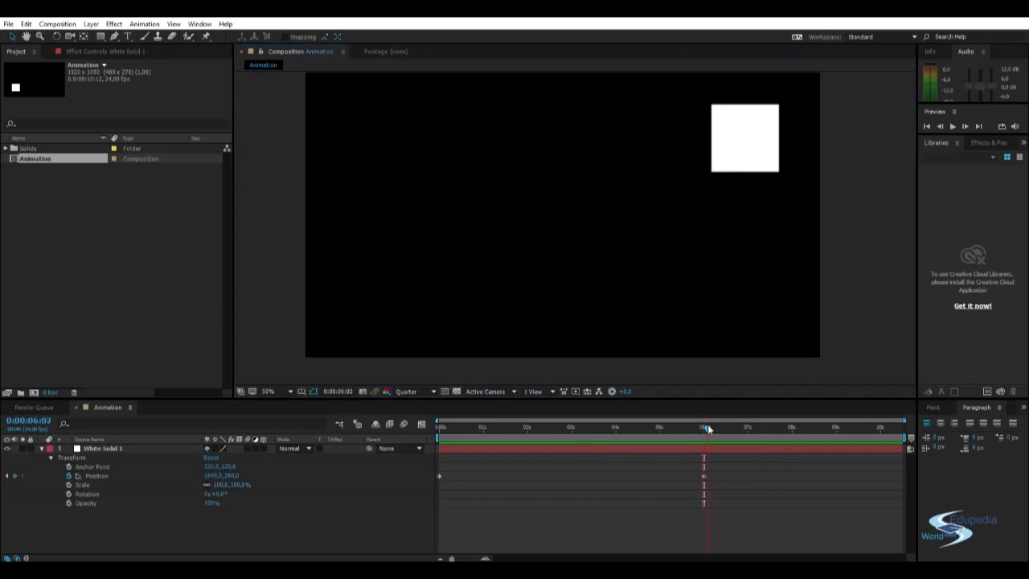
Move the second Position keyframe from 6 seconds to 3 seconds and preview the faster motion.
click(704, 476)
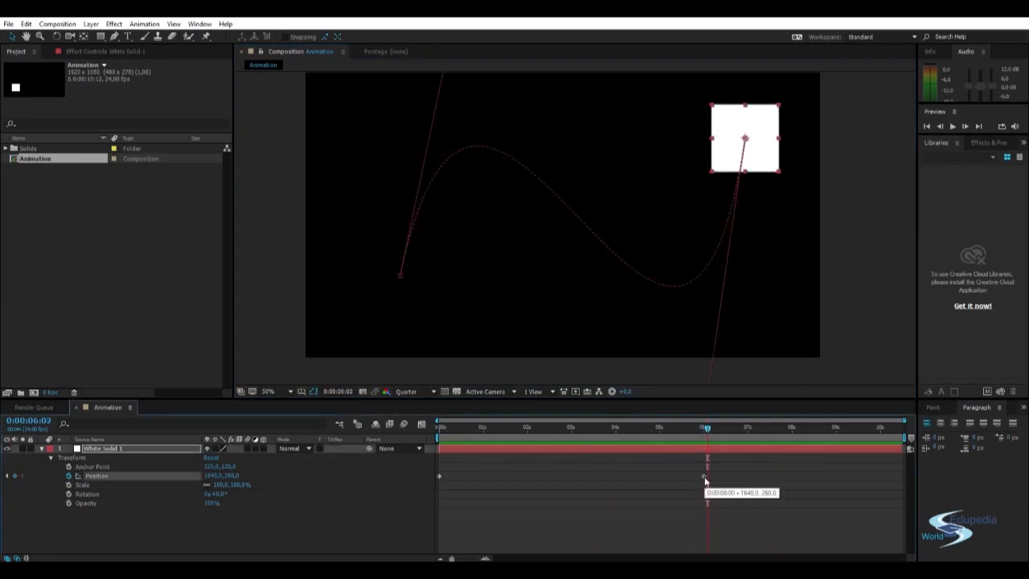
drag(693, 477, 571, 476)
click(572, 428)
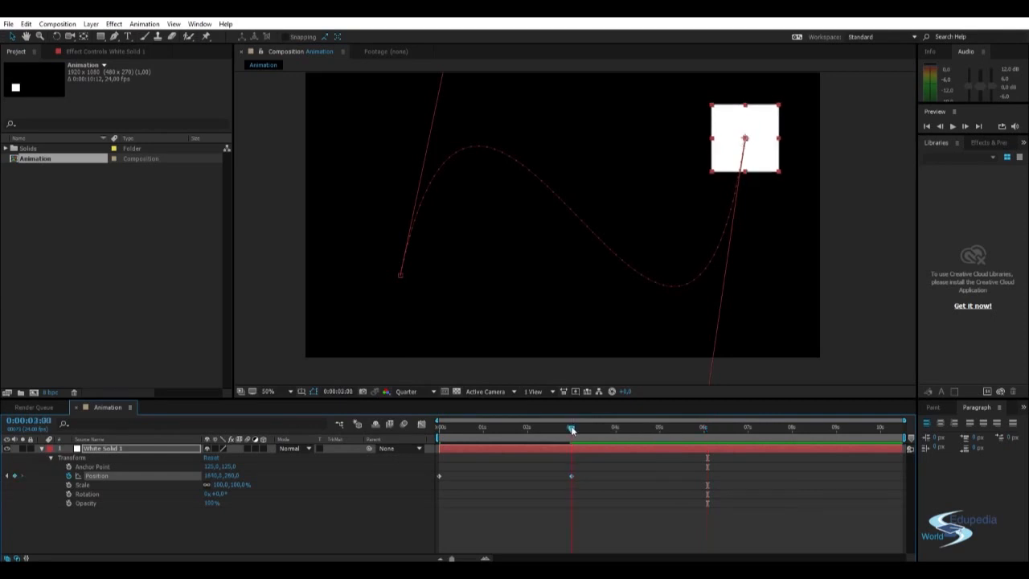
click(651, 489)
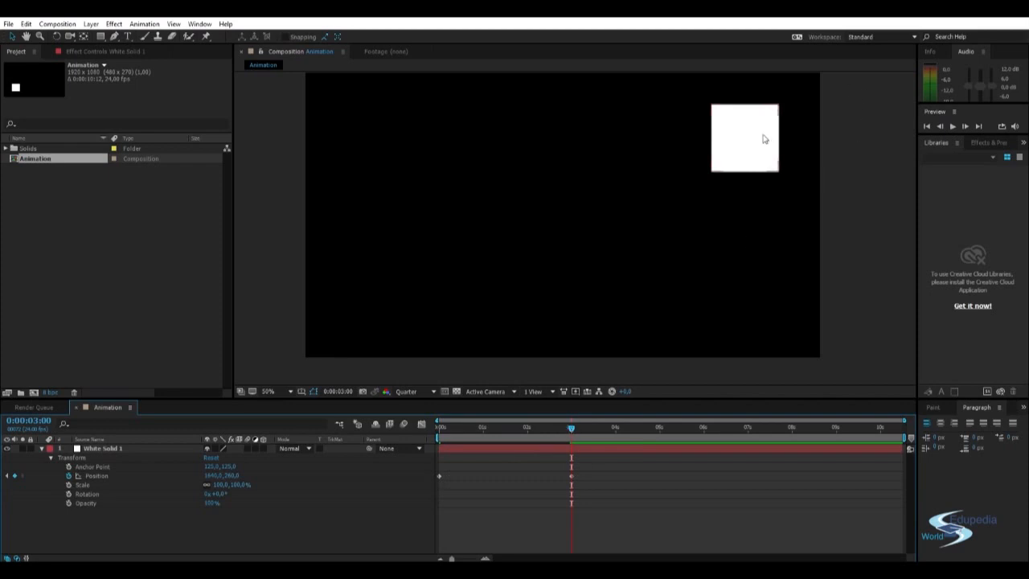
key(space)
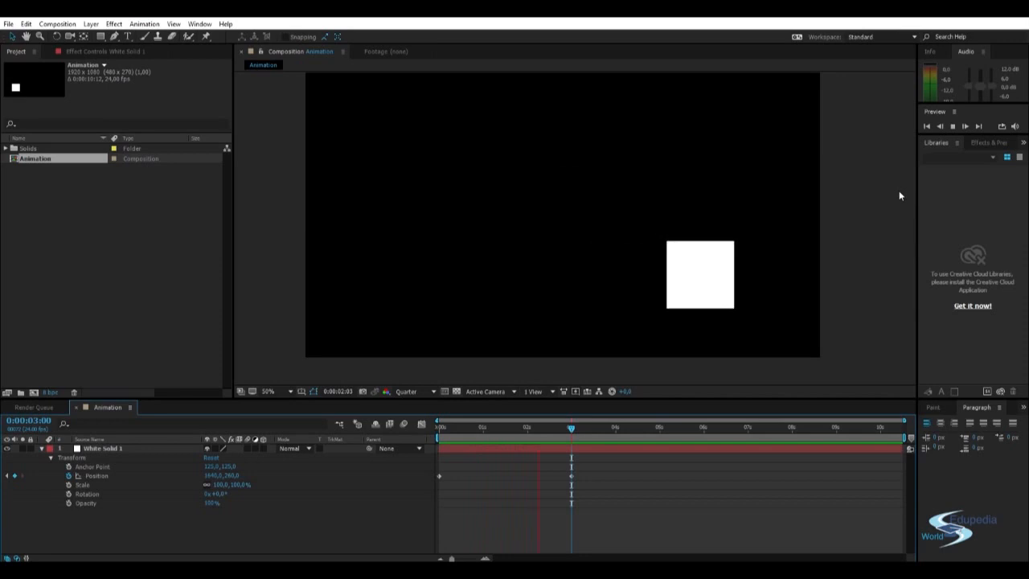
key(space)
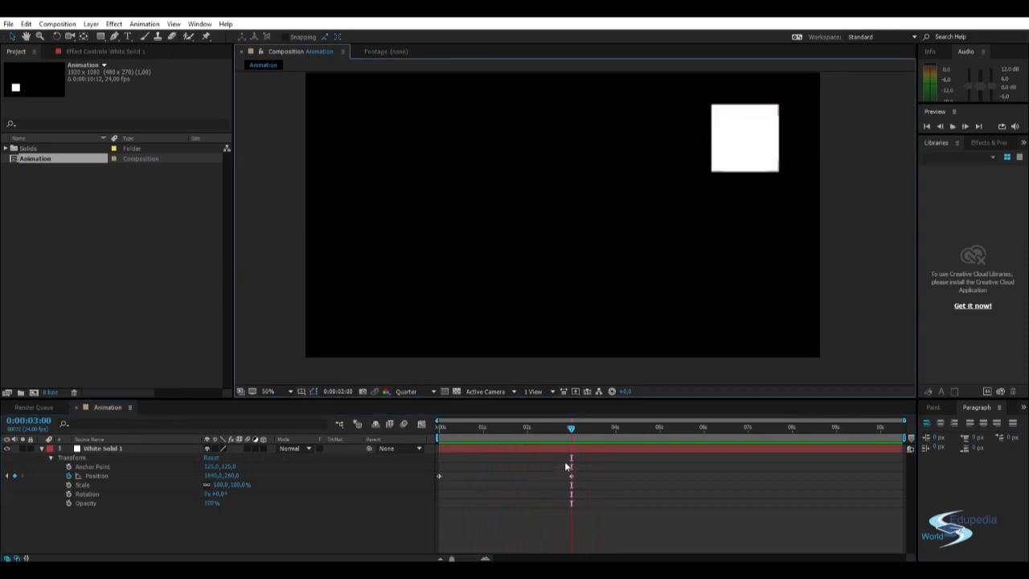
Scrub from the start past the 3-second keyframe and replay the motion to examine how abruptly the square stops.
mouse_move(598, 427)
mouse_down()
mouse_move(410, 432)
mouse_move(592, 423)
mouse_up()
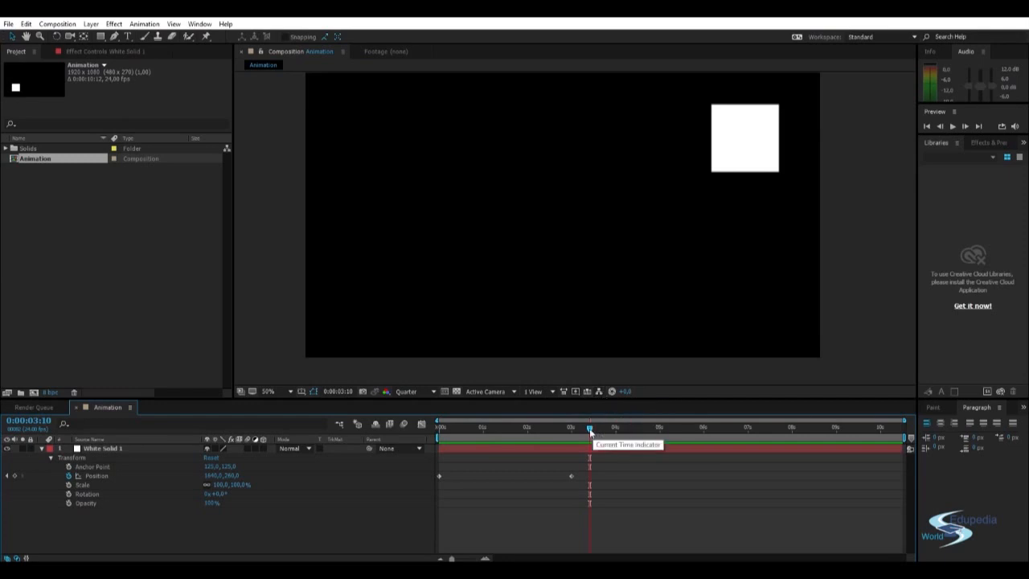
drag(590, 432, 438, 427)
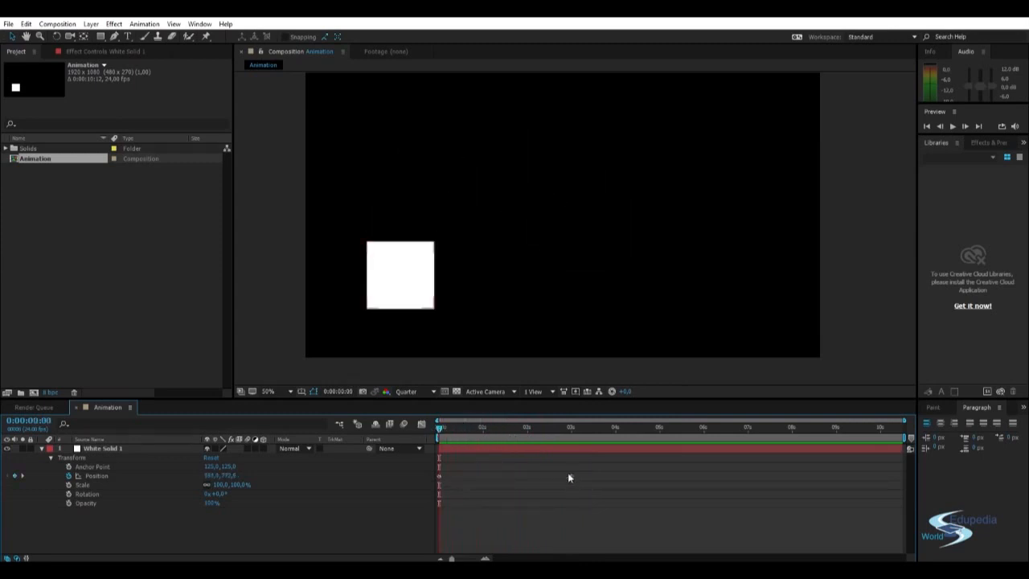
drag(439, 428, 566, 428)
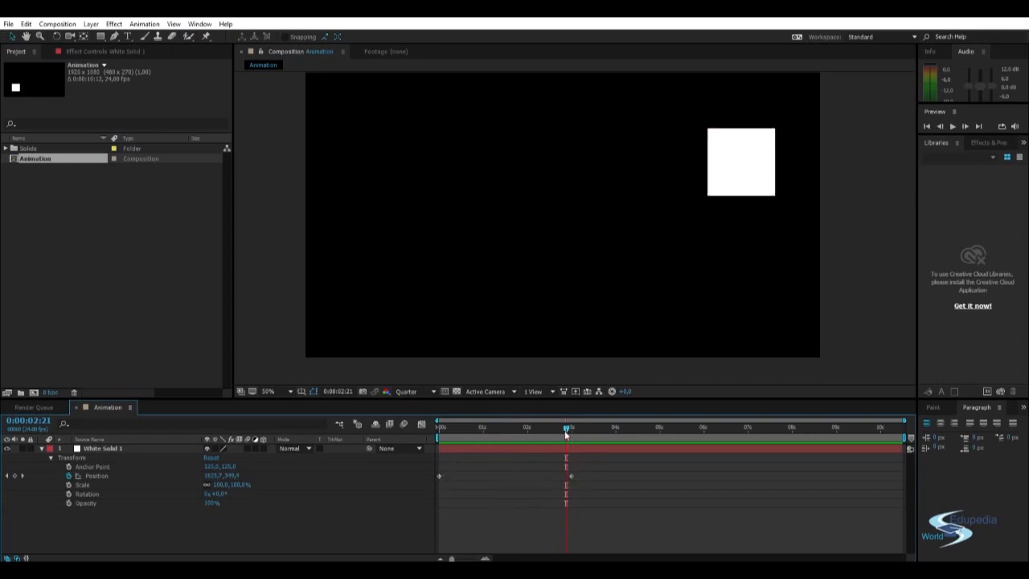
drag(564, 430, 656, 429)
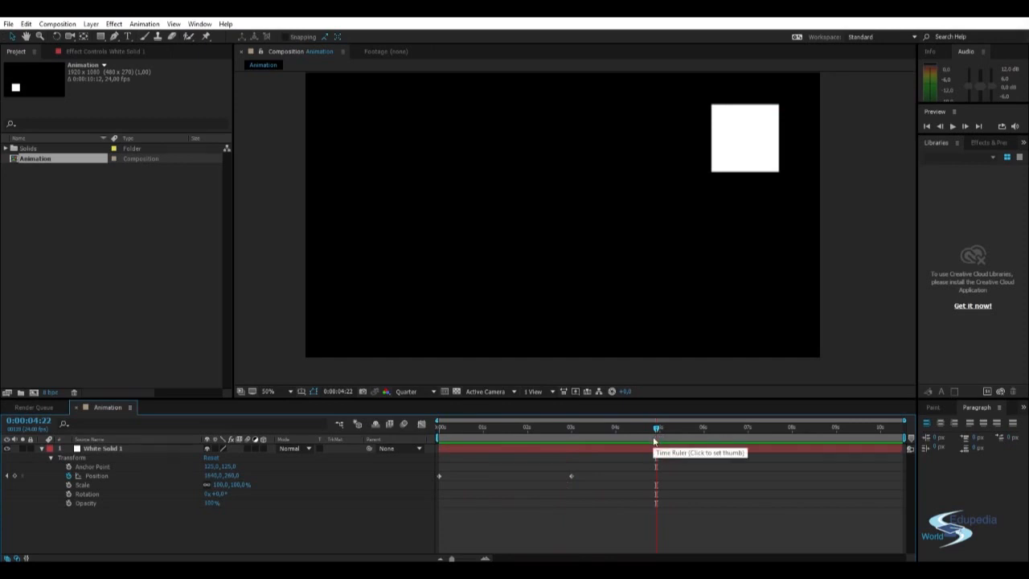
mouse_move(571, 430)
mouse_down()
mouse_move(436, 440)
mouse_move(571, 429)
mouse_move(453, 427)
mouse_move(583, 427)
mouse_up()
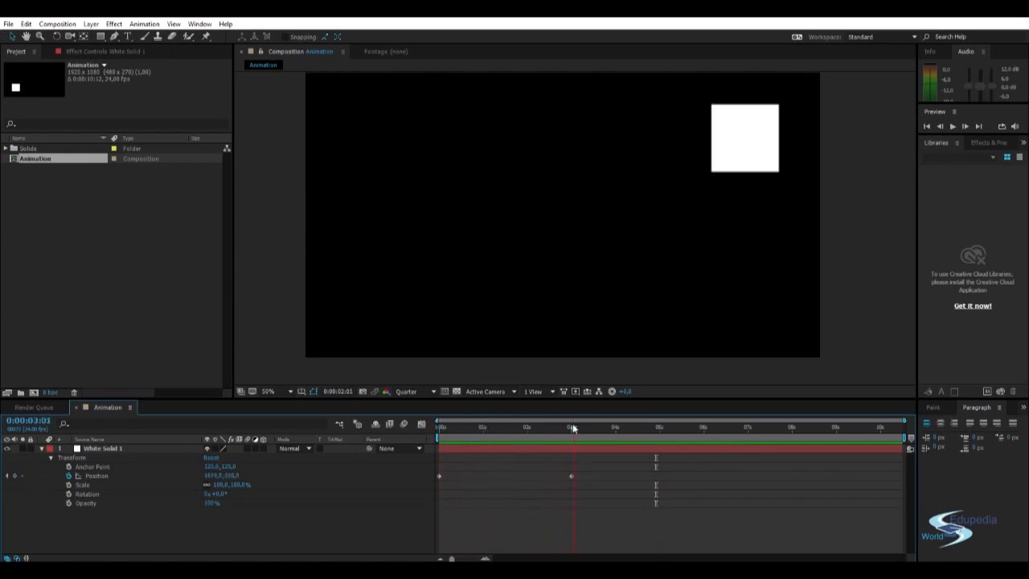
drag(593, 427, 599, 427)
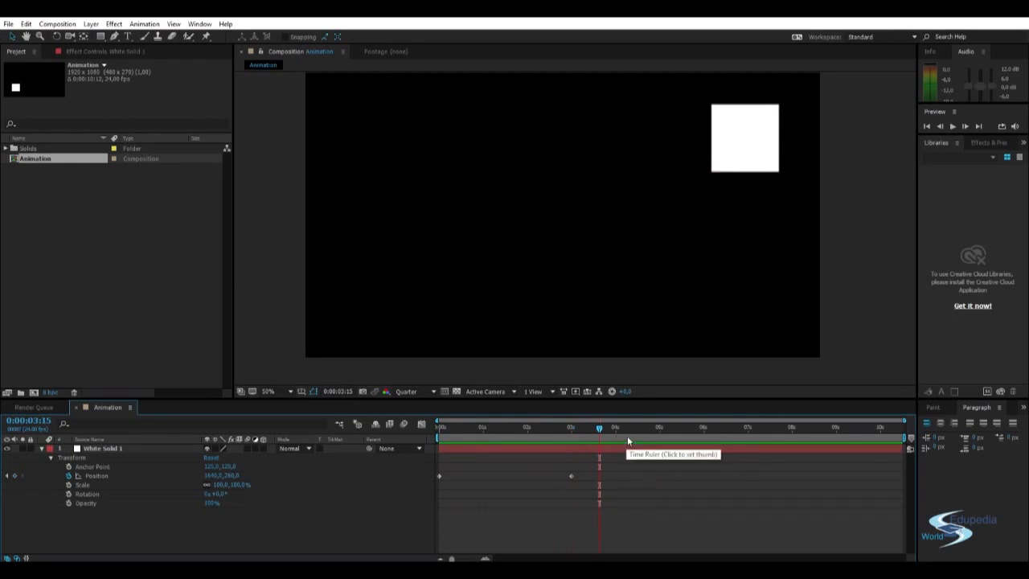
drag(599, 427, 569, 418)
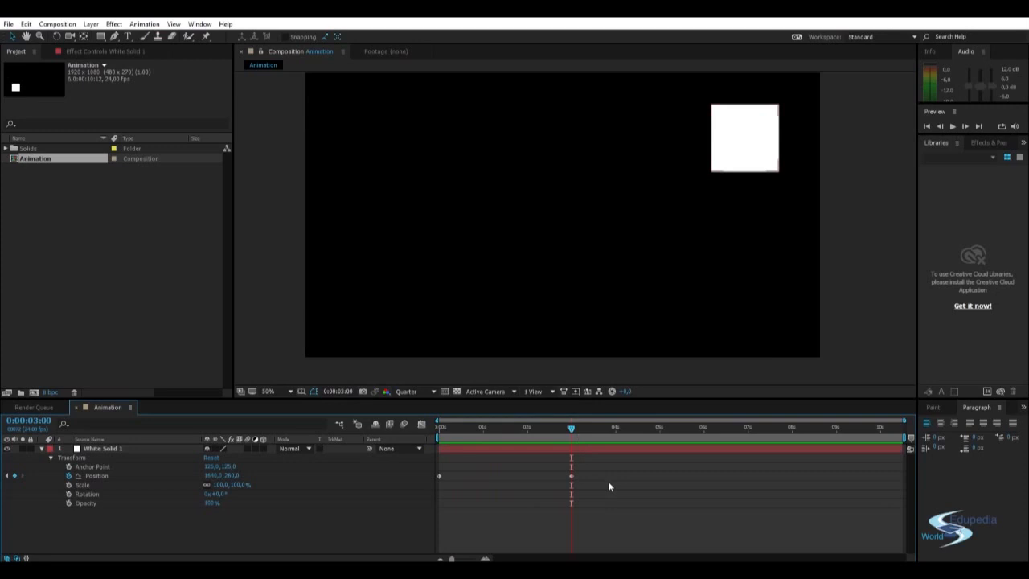
click(617, 427)
key(space)
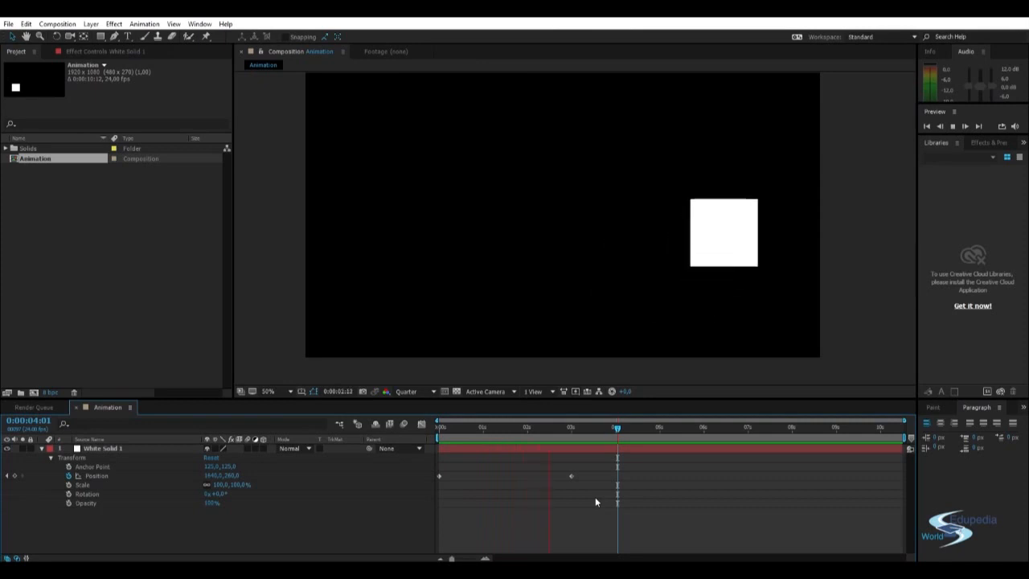
click(589, 427)
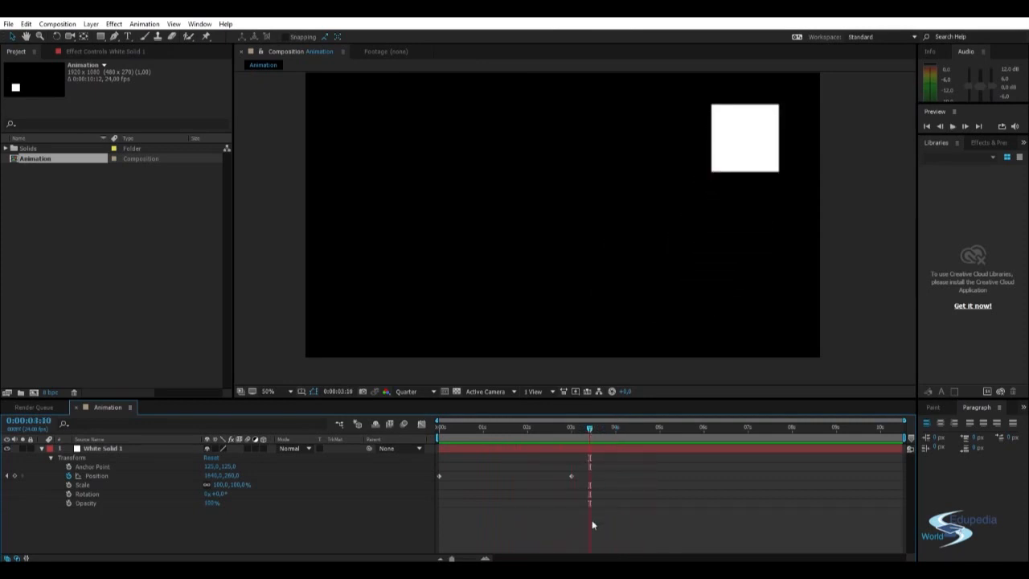
Examine the Easy Ease options available for the Position keyframe at 3 seconds.
click(572, 476)
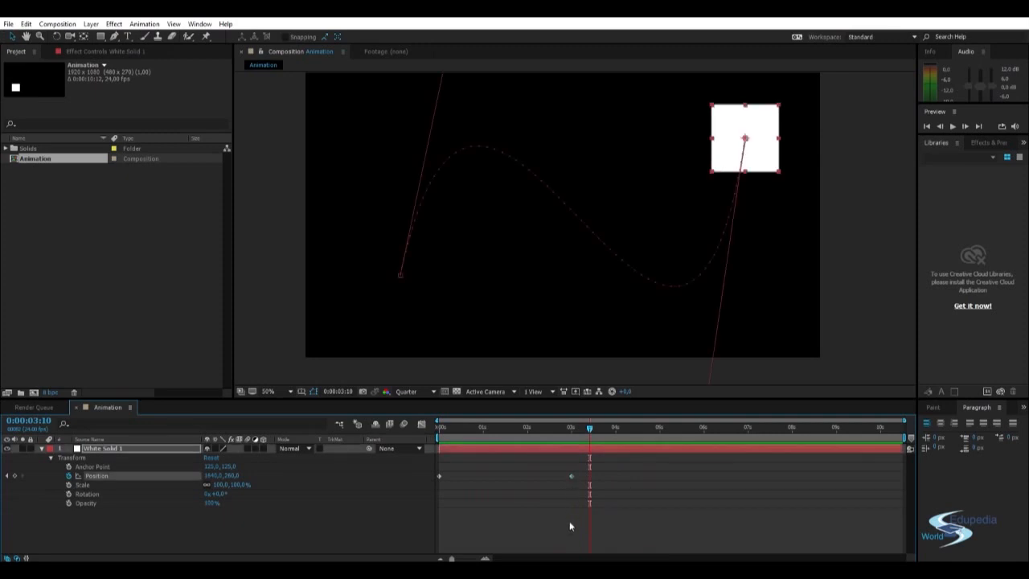
right_click(572, 477)
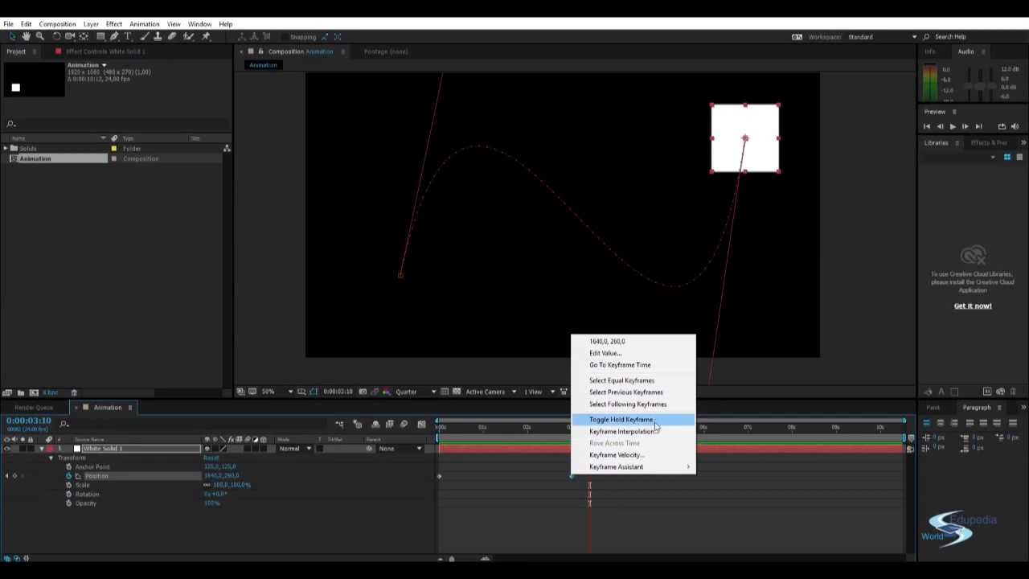
mouse_move(627, 470)
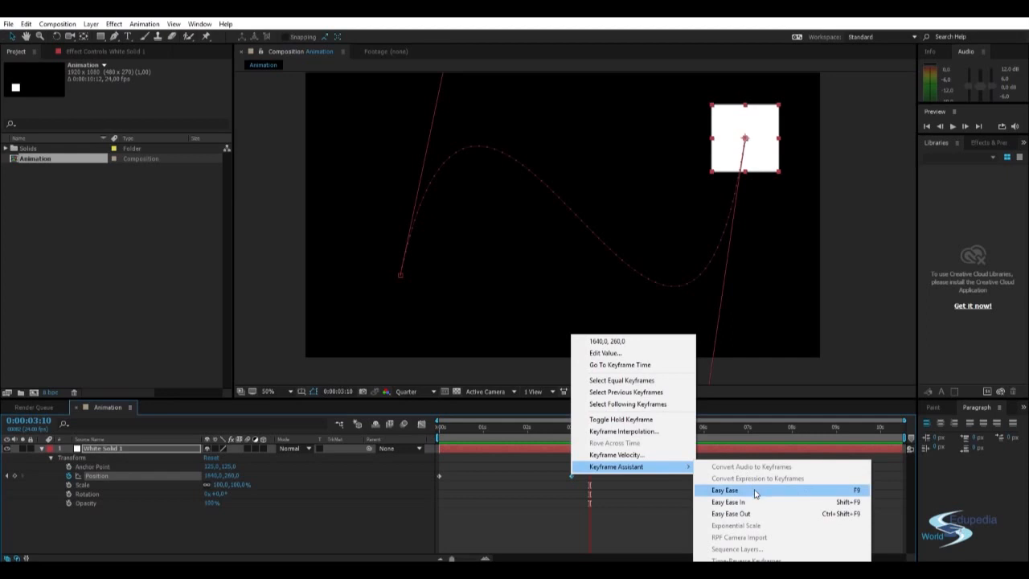
click(844, 502)
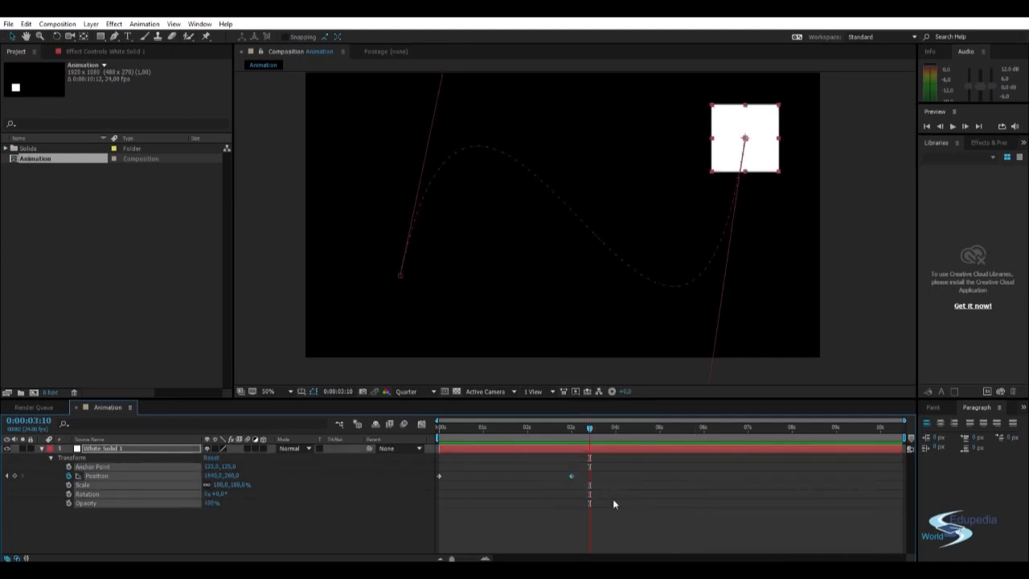
Apply Easy Ease to both Position keyframes of the white solid.
drag(547, 456, 590, 483)
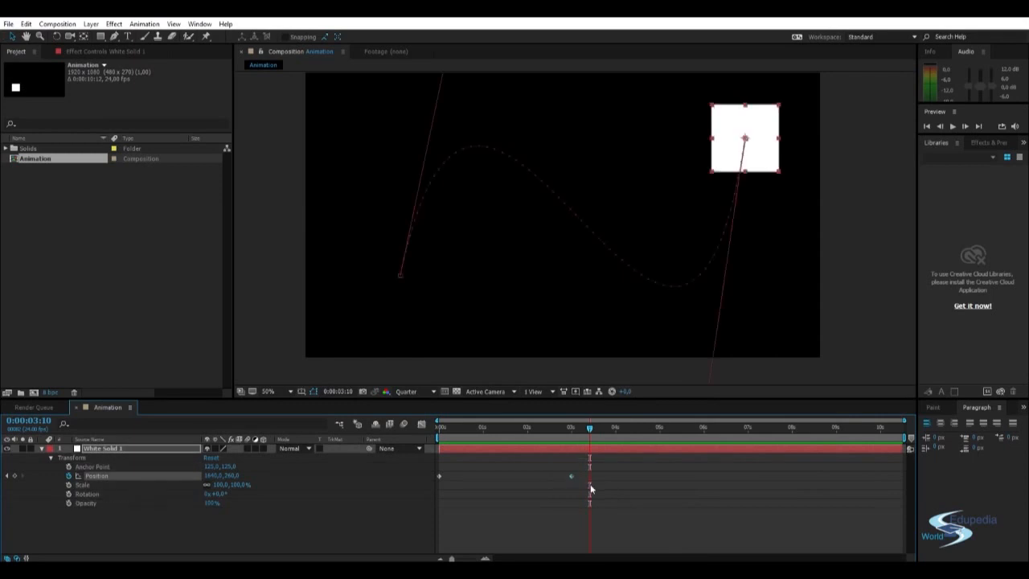
click(553, 491)
drag(552, 466, 583, 495)
click(579, 490)
click(581, 489)
click(583, 495)
drag(488, 501, 405, 471)
key(F9)
click(515, 490)
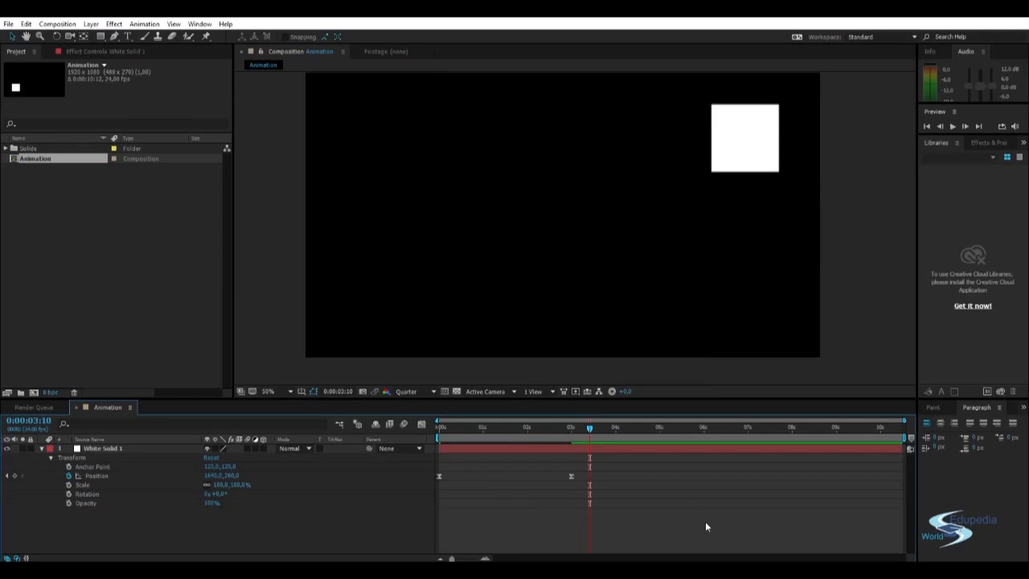
Preview the eased motion, end the work area at 0:00:03:13 and replay only that range.
key(space)
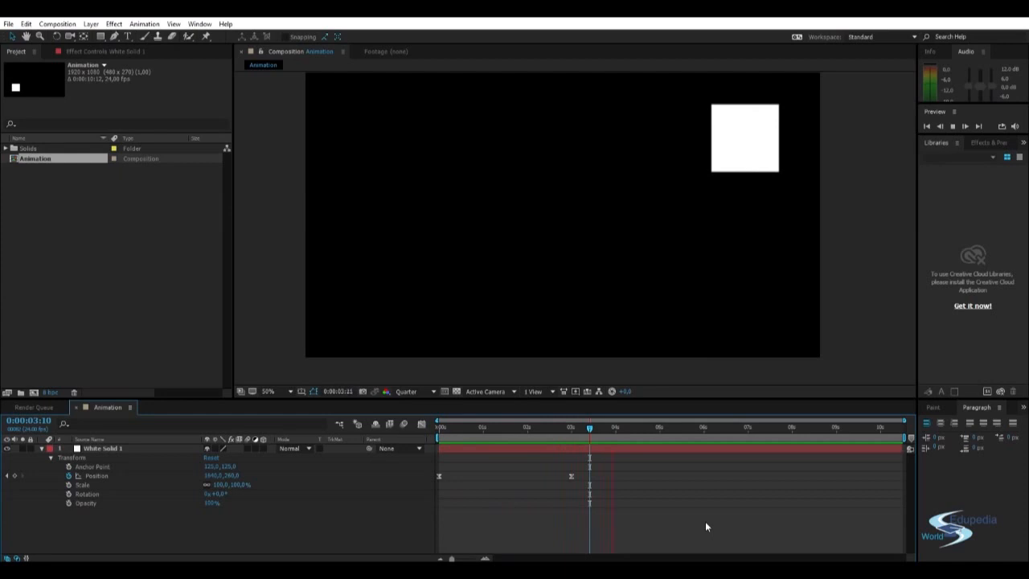
key(space)
drag(601, 431, 595, 431)
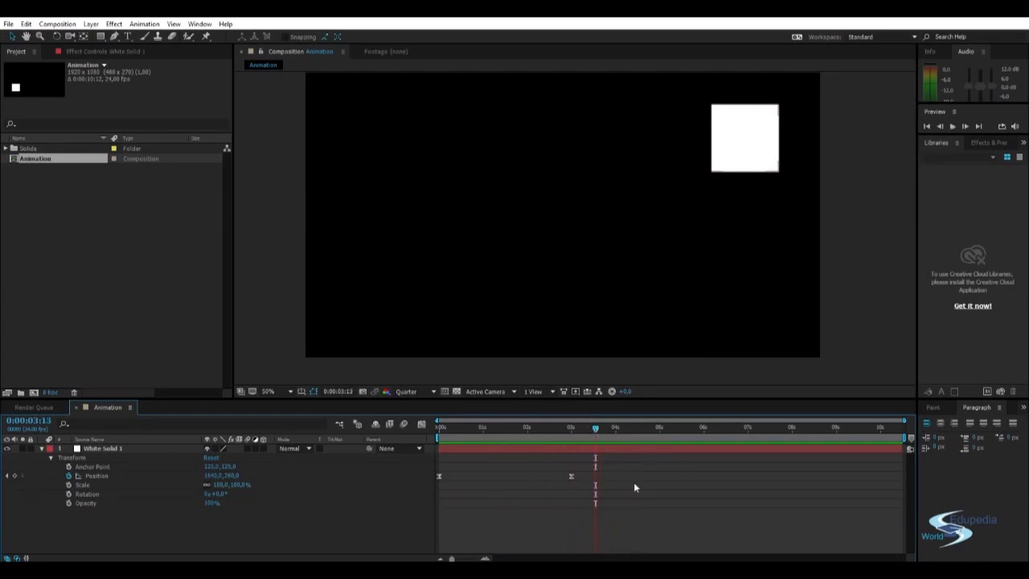
key(n)
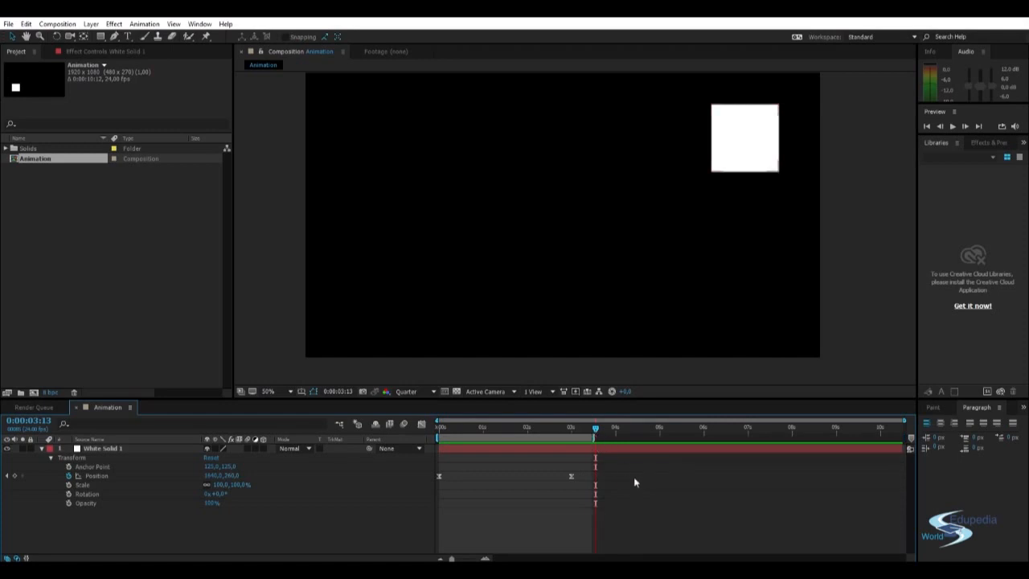
key(space)
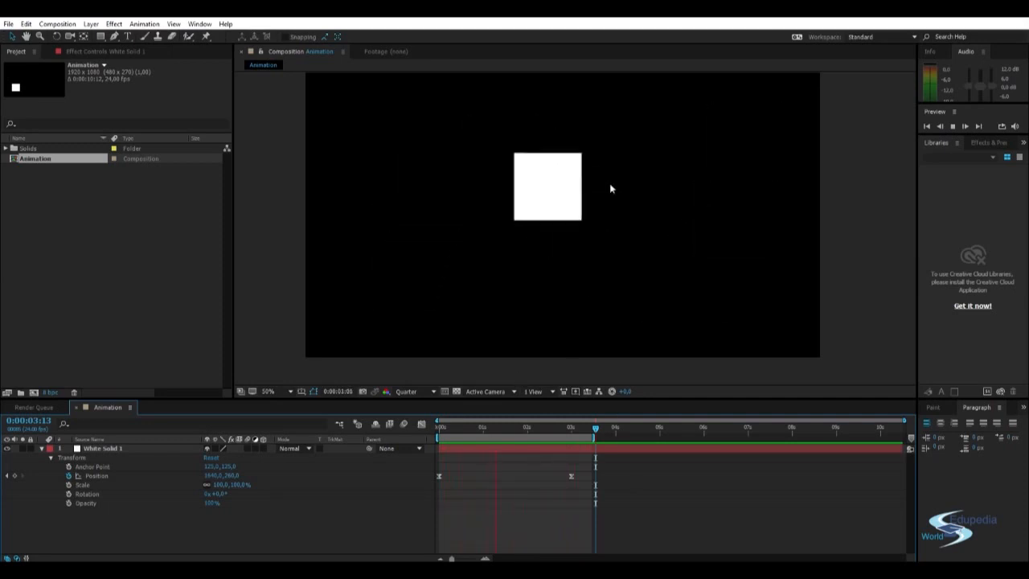
Return to the start of the composition and remove the Position keyframes by turning off that property's animation.
drag(586, 427, 426, 427)
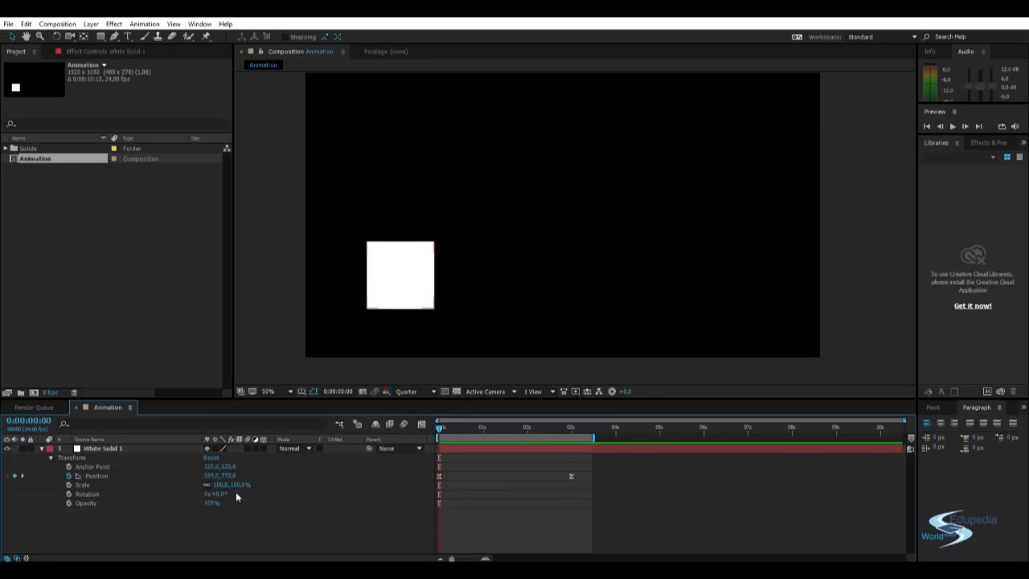
click(69, 477)
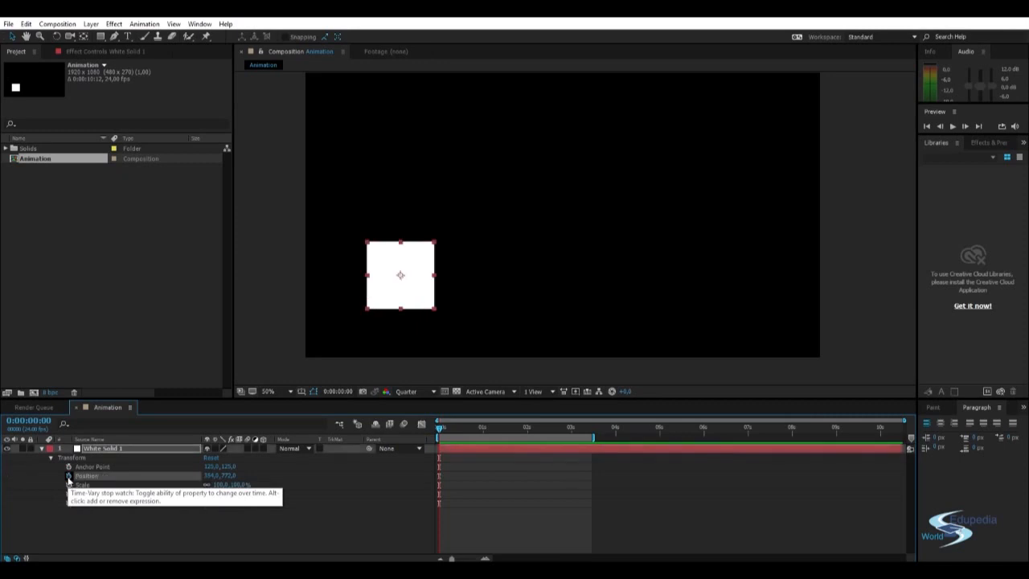
Check that the solid stays still over time, and extend the end of the work area to between 5 and 6 seconds.
drag(441, 429, 576, 429)
key(Home)
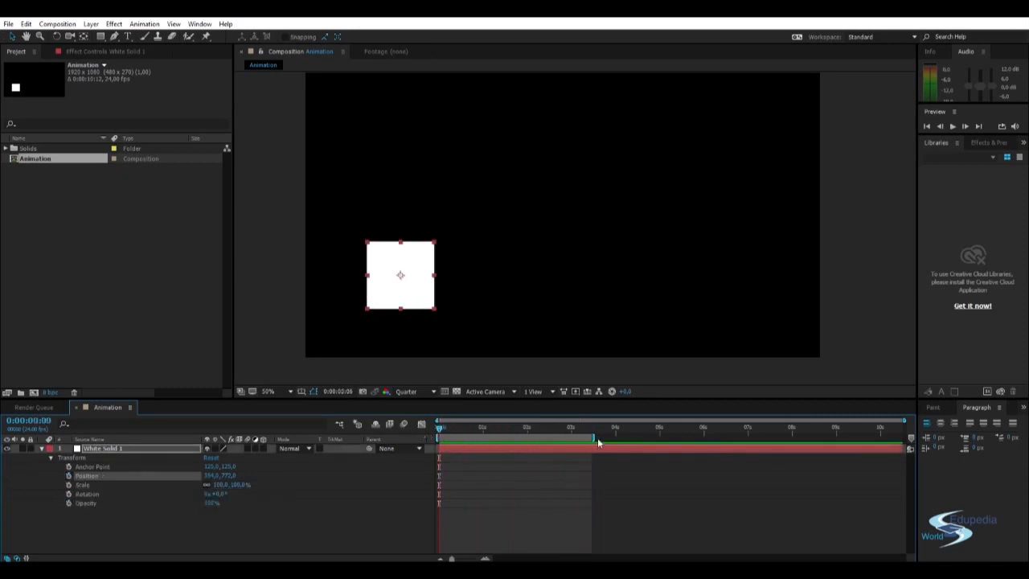
drag(591, 438, 691, 436)
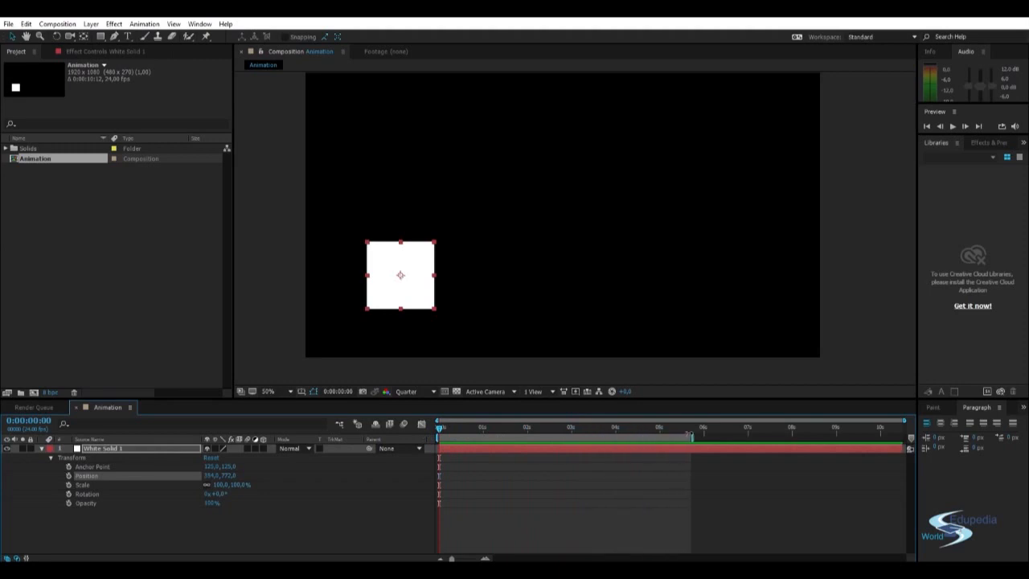
click(68, 475)
drag(441, 431, 513, 430)
drag(484, 427, 414, 424)
mouse_move(466, 481)
mouse_down()
mouse_move(487, 479)
mouse_move(447, 481)
mouse_move(477, 480)
mouse_up()
click(537, 479)
drag(509, 514, 455, 468)
key(Delete)
click(531, 479)
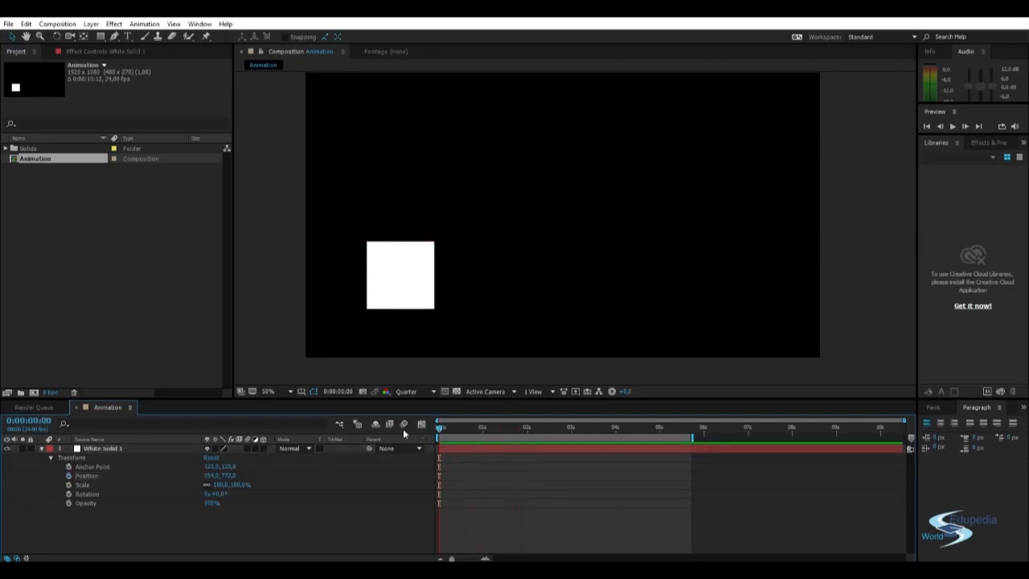
Animate the white solid's Position with identical keyframes at about 0:00:00:13, just after 2 seconds, and at 0:00:03:15.
click(68, 478)
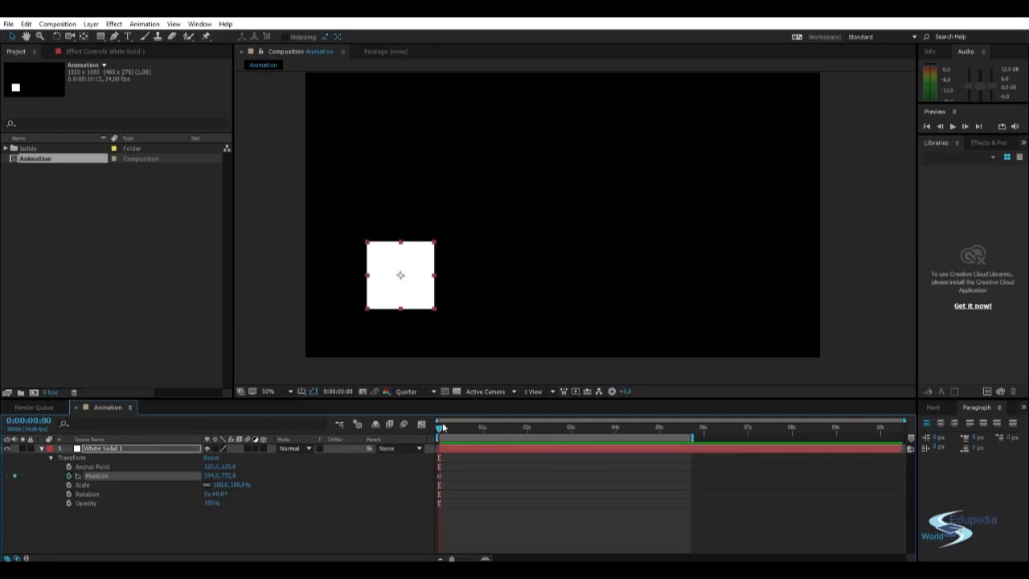
drag(440, 430, 488, 427)
drag(437, 476, 462, 475)
drag(488, 427, 522, 432)
click(14, 476)
drag(520, 433, 564, 429)
click(14, 476)
click(619, 526)
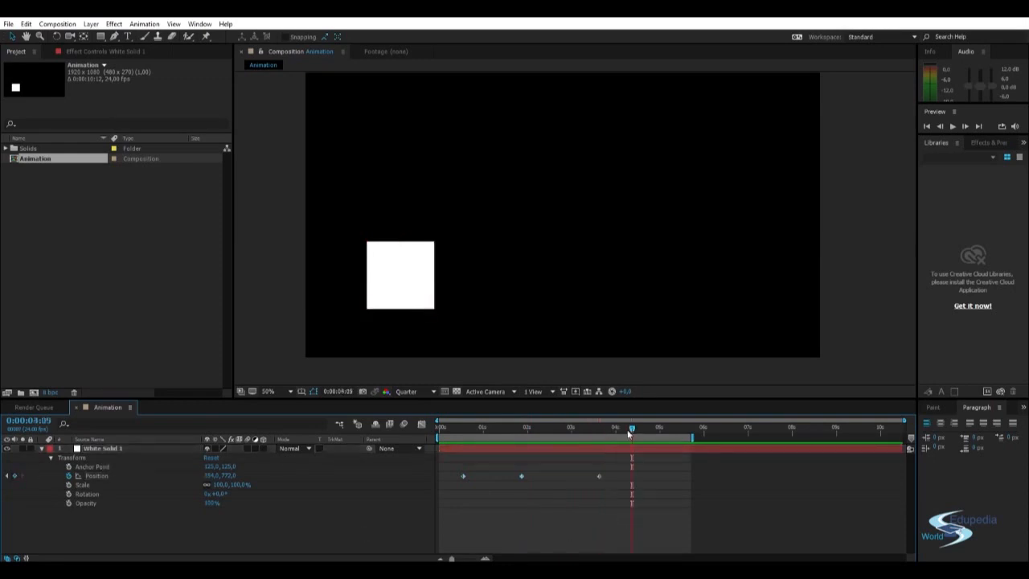
drag(600, 429, 532, 476)
click(574, 474)
At 0:00:01:08, move the white square up and slightly right to keyframe its position, and preview the motion.
drag(493, 429, 499, 428)
drag(404, 292, 447, 176)
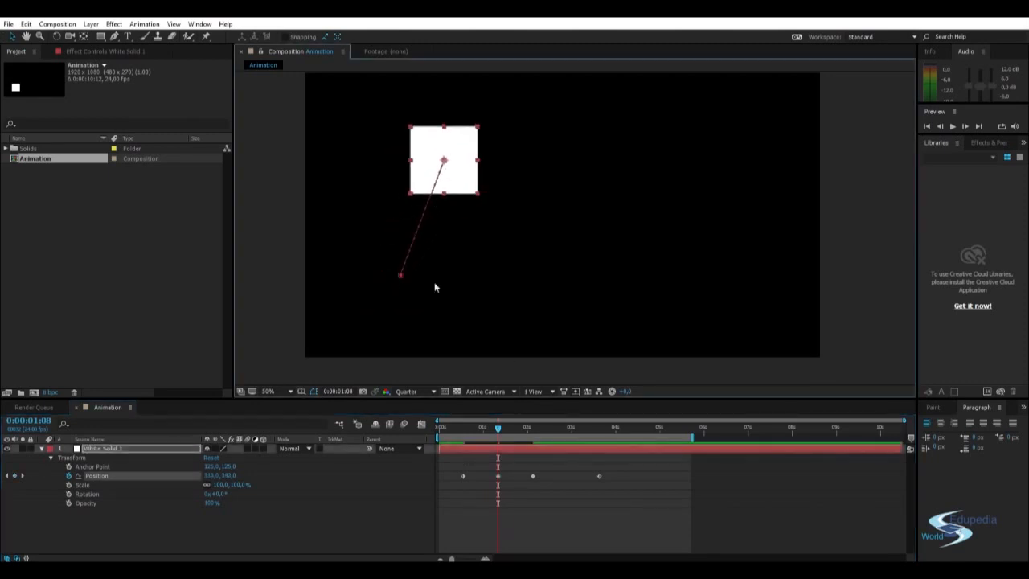
drag(498, 430, 418, 431)
key(space)
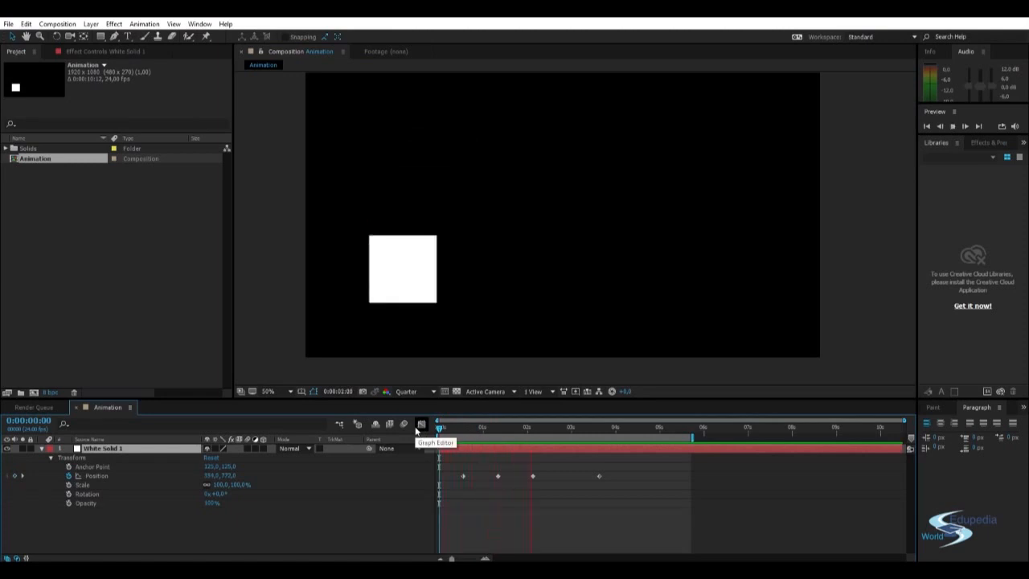
click(565, 469)
Just before 3 seconds, move the square to the far right of the frame to keyframe it, and preview the motion.
drag(499, 431, 565, 435)
drag(400, 276, 740, 293)
drag(567, 428, 398, 413)
key(space)
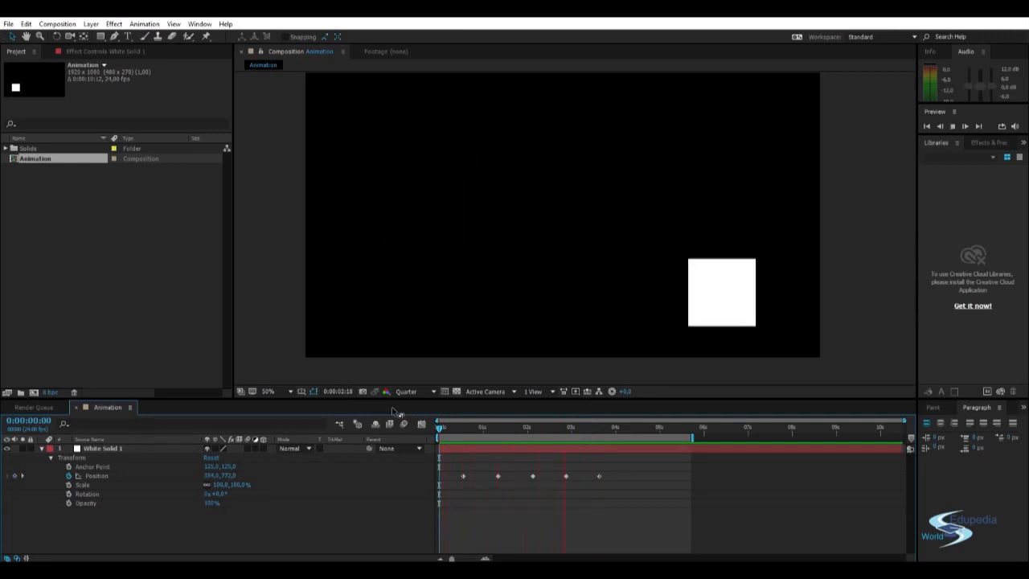
drag(589, 434, 441, 422)
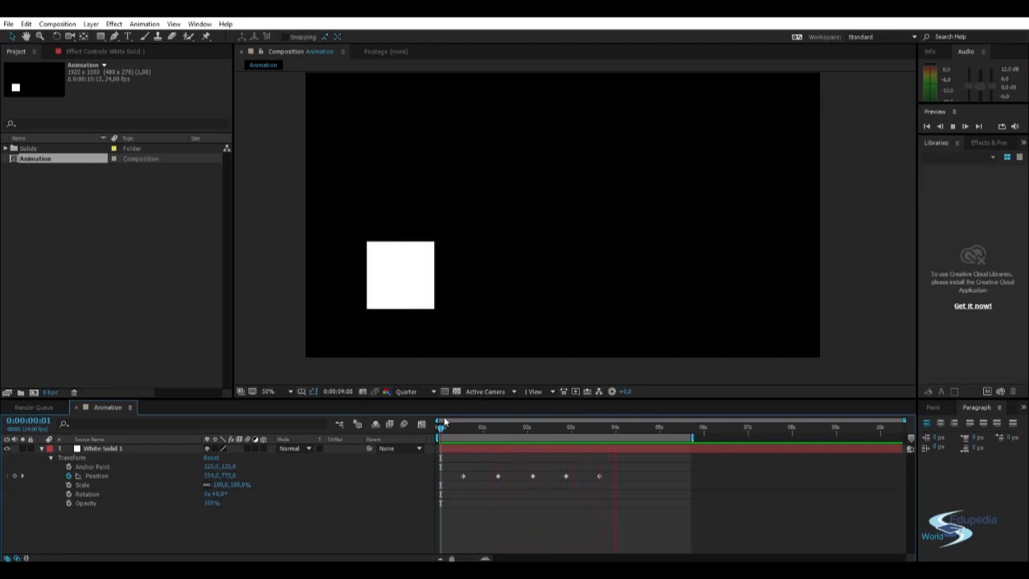
Move the later Position keyframes closer together so the animation finishes at about 2 seconds, and preview the faster motion.
click(512, 429)
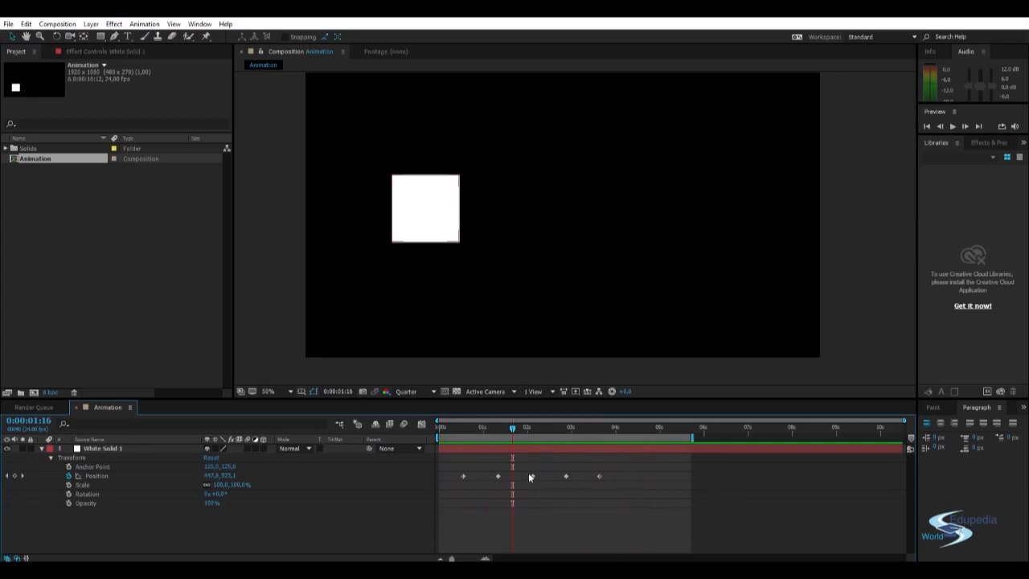
mouse_move(498, 476)
mouse_down()
mouse_move(478, 476)
mouse_move(493, 476)
mouse_up()
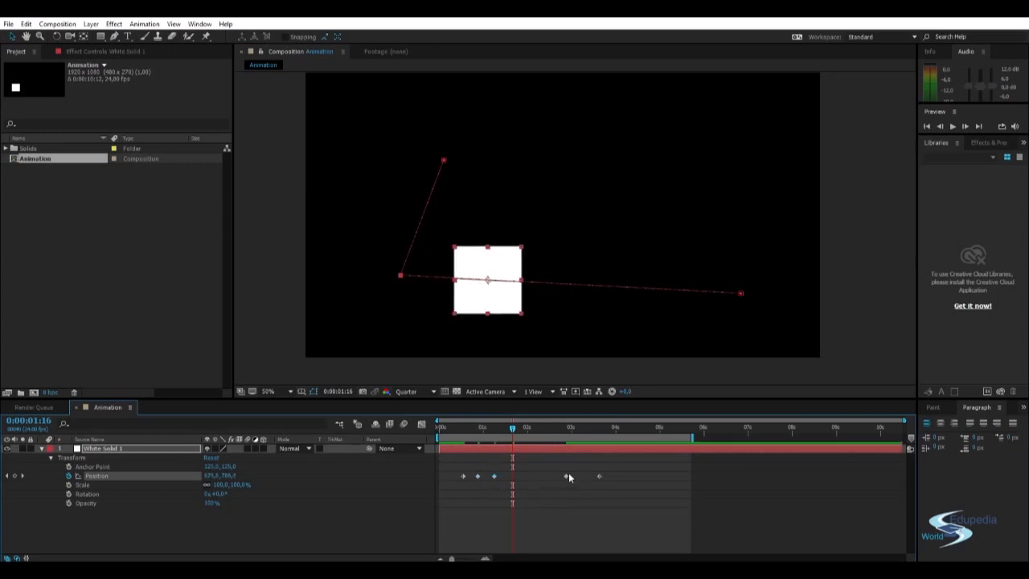
drag(567, 476, 511, 475)
drag(601, 476, 528, 476)
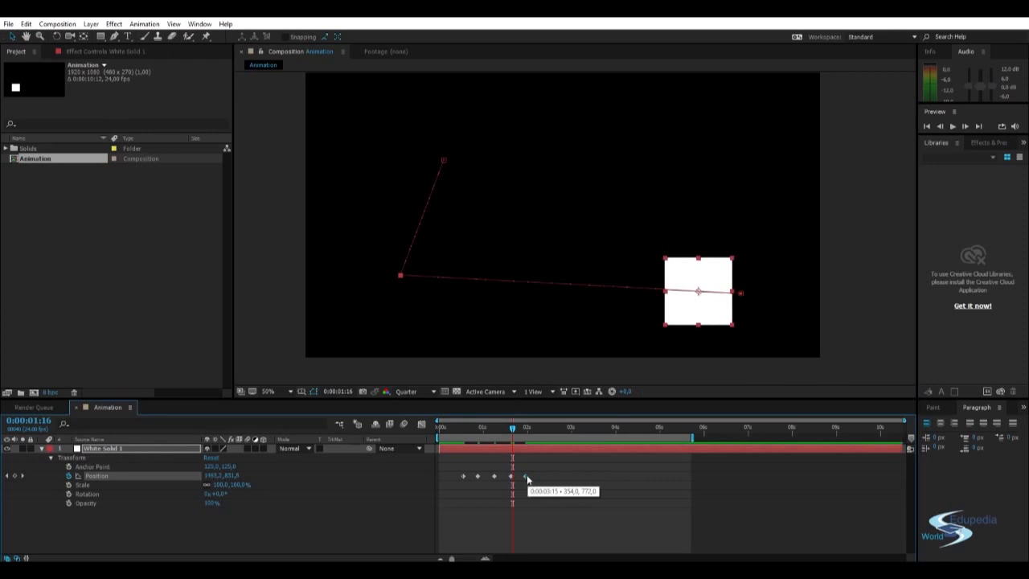
click(598, 473)
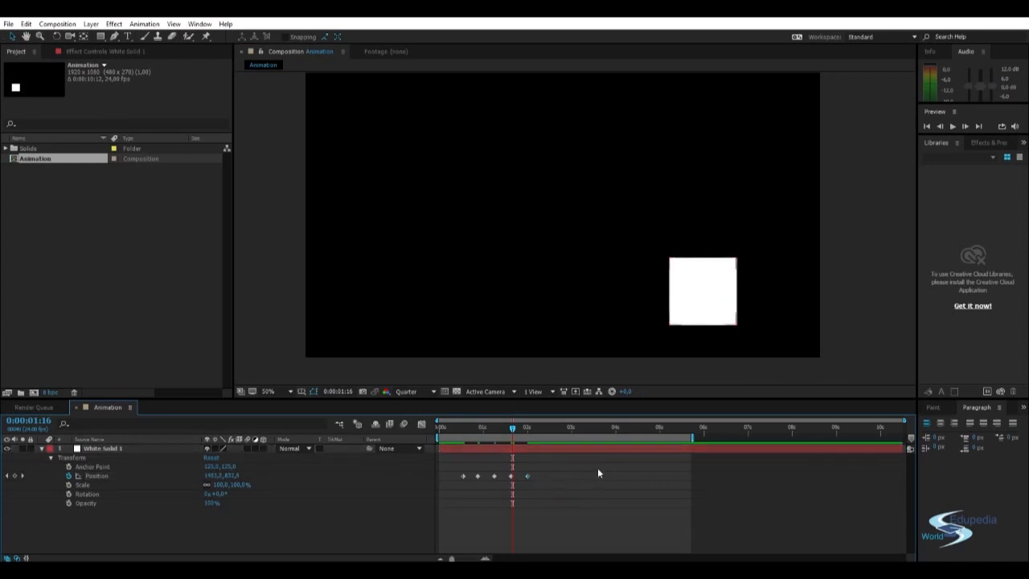
key(space)
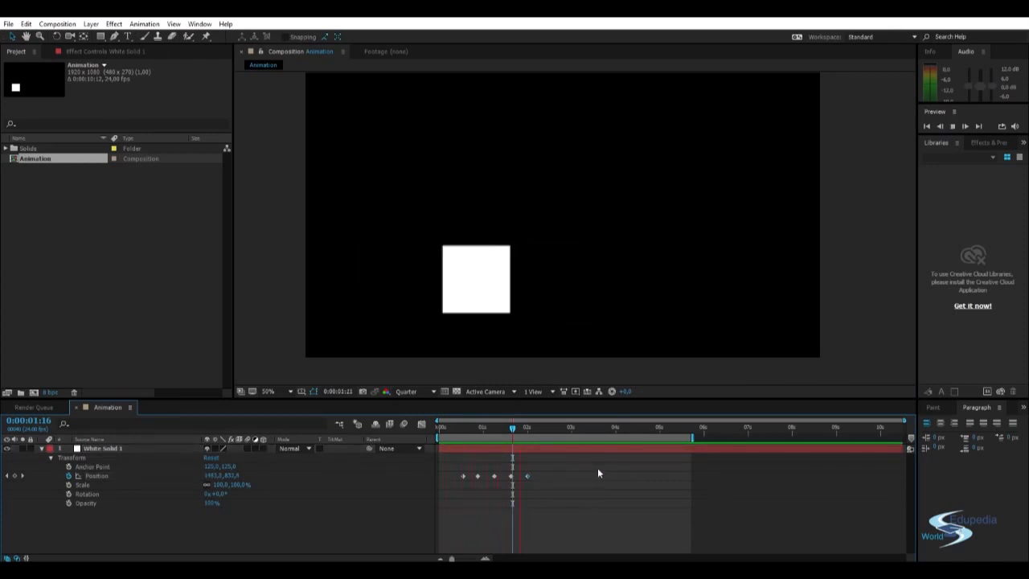
click(527, 429)
drag(529, 432, 459, 430)
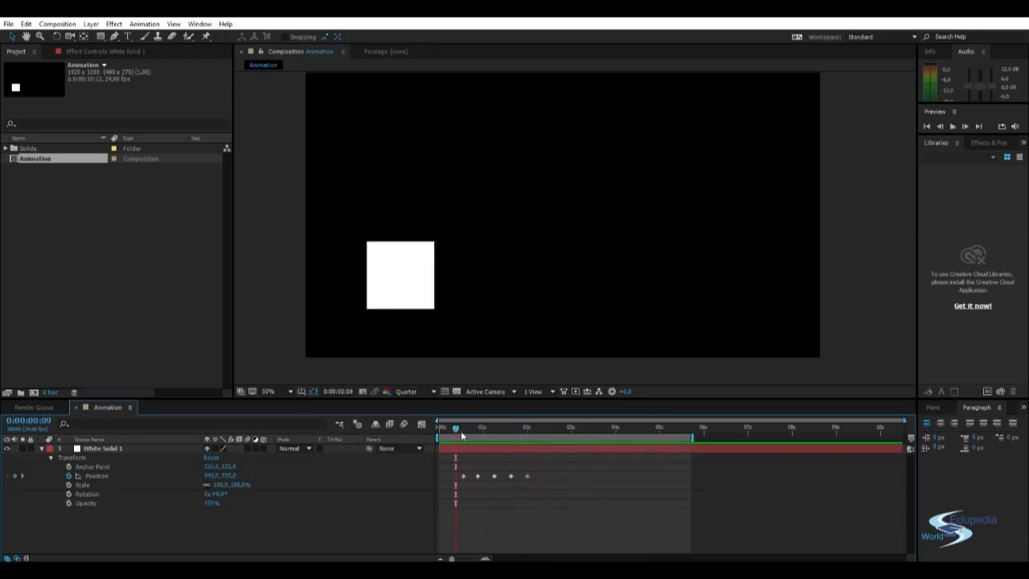
Even out the spacing of the middle Position keyframes between about 0.5 and 2 seconds.
click(494, 477)
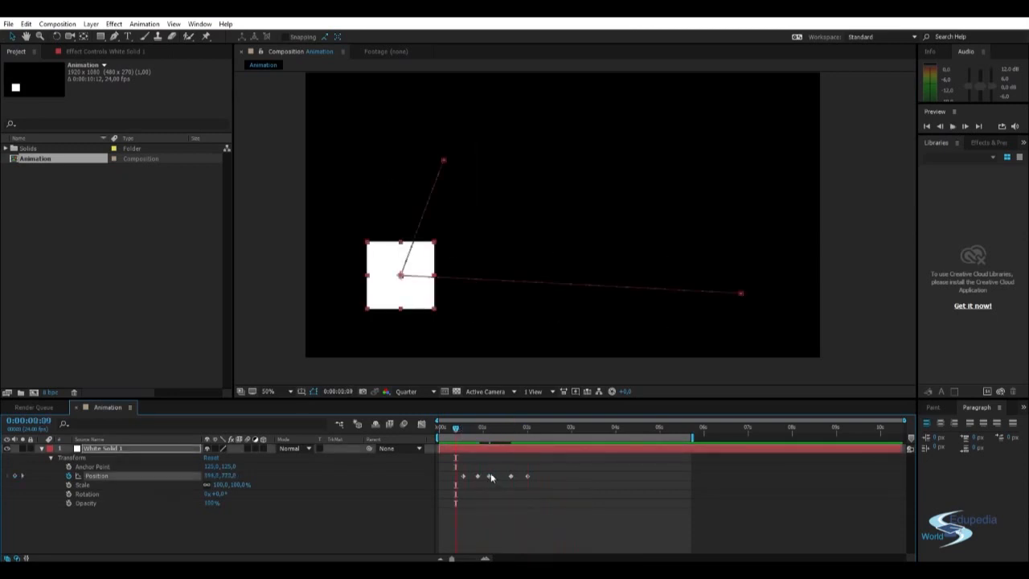
mouse_move(511, 476)
mouse_down()
mouse_move(502, 476)
mouse_move(530, 479)
mouse_move(514, 478)
mouse_up()
click(481, 476)
click(571, 489)
click(515, 477)
click(561, 476)
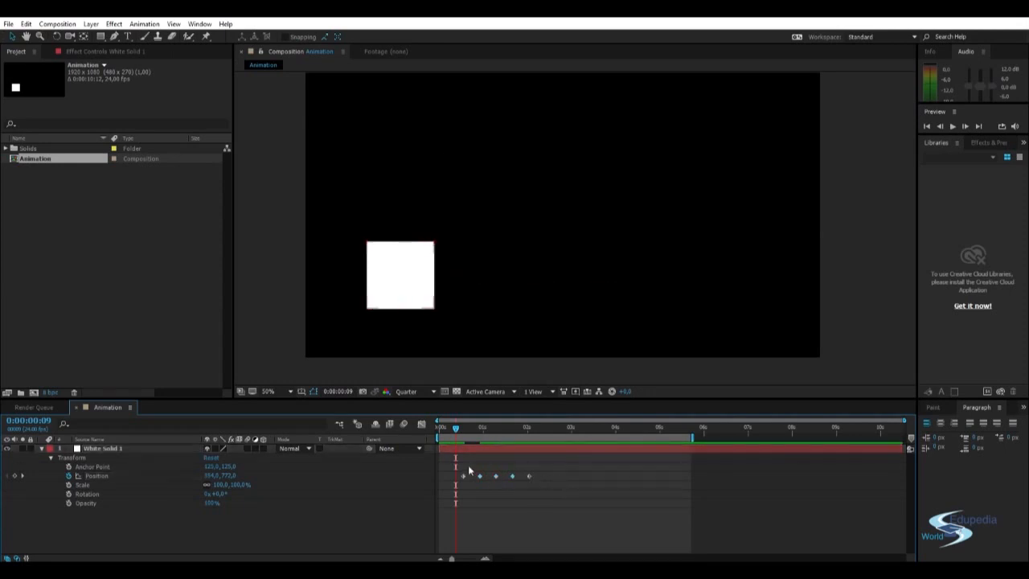
Stretch all the Position keyframes proportionally so the last one falls just before 4 seconds, and preview the slower motion.
drag(555, 494, 457, 471)
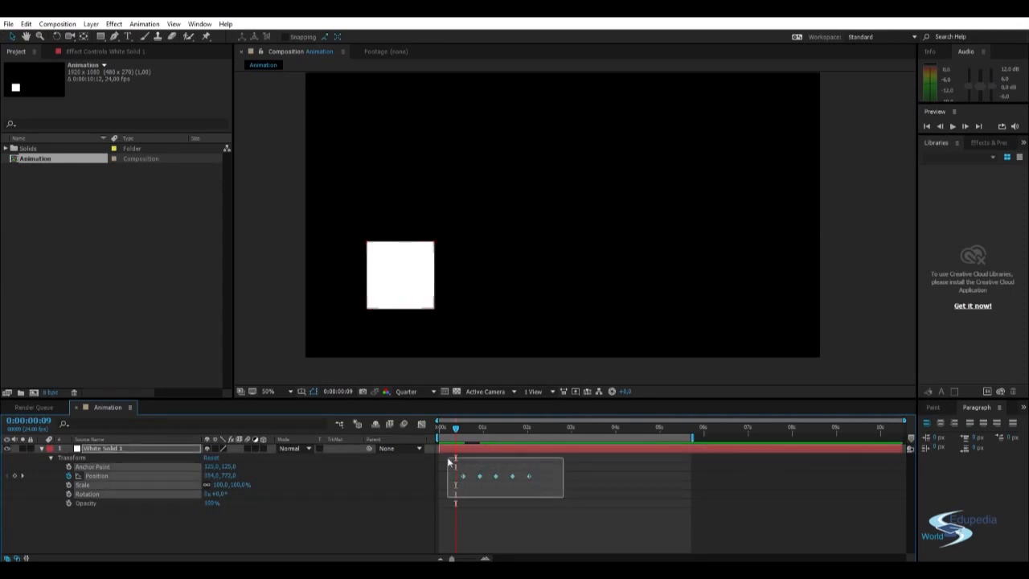
click(561, 486)
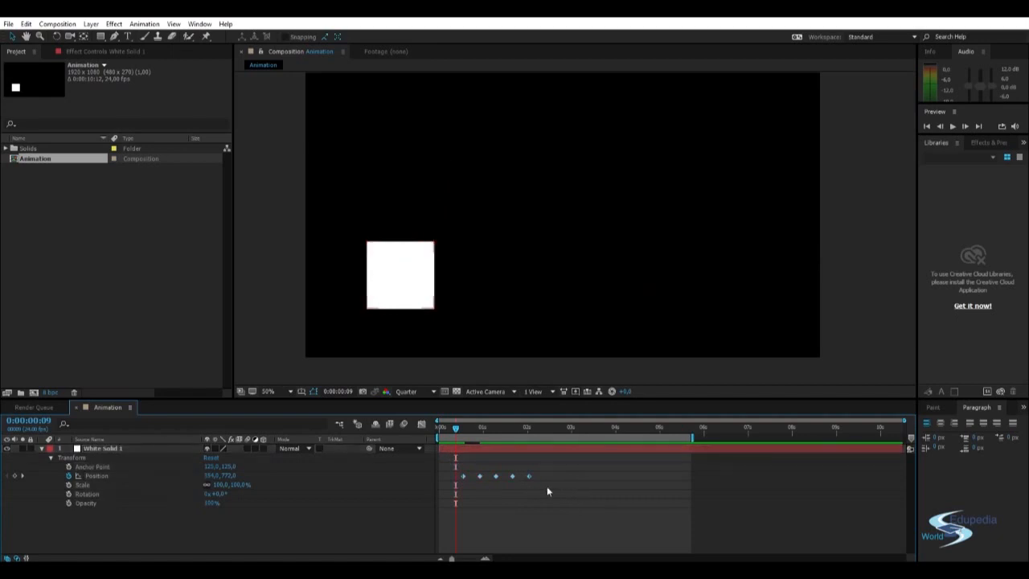
drag(549, 487, 452, 463)
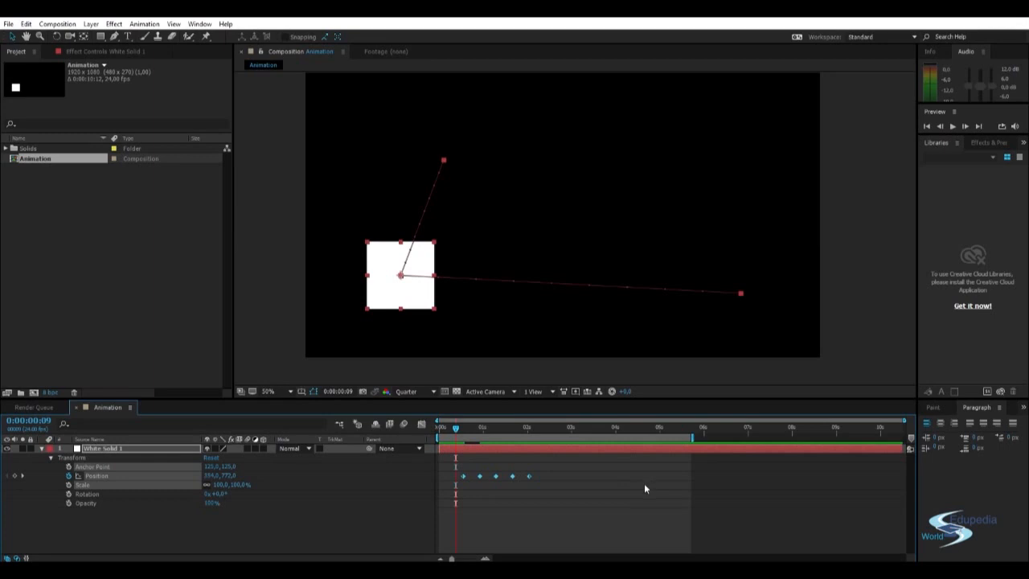
drag(530, 476, 612, 496)
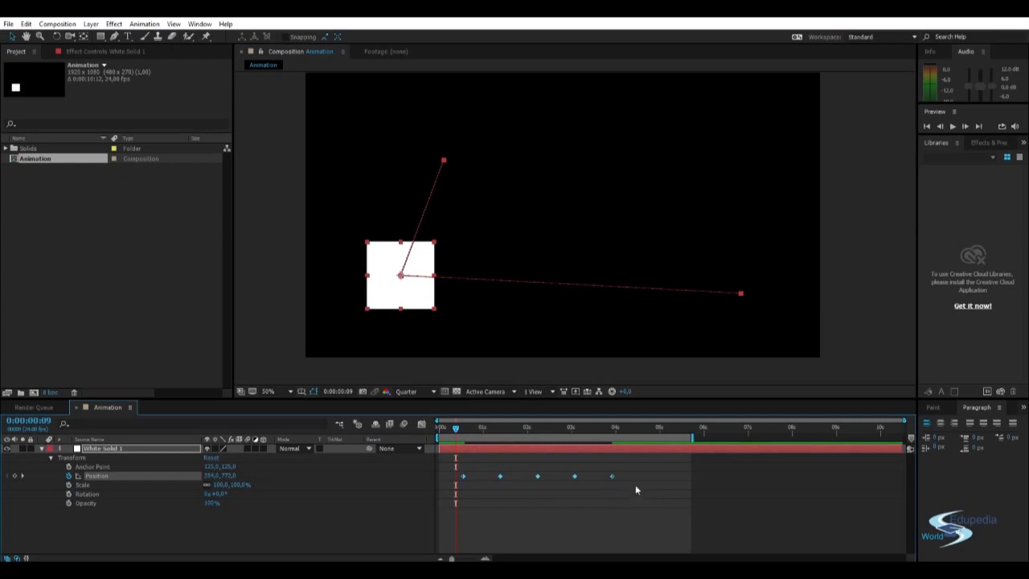
click(627, 487)
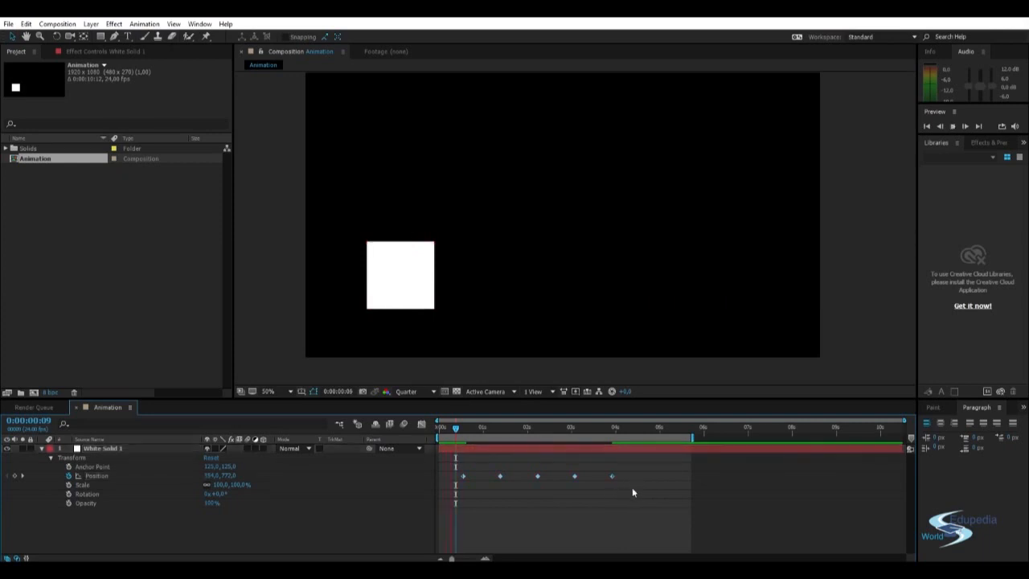
key(space)
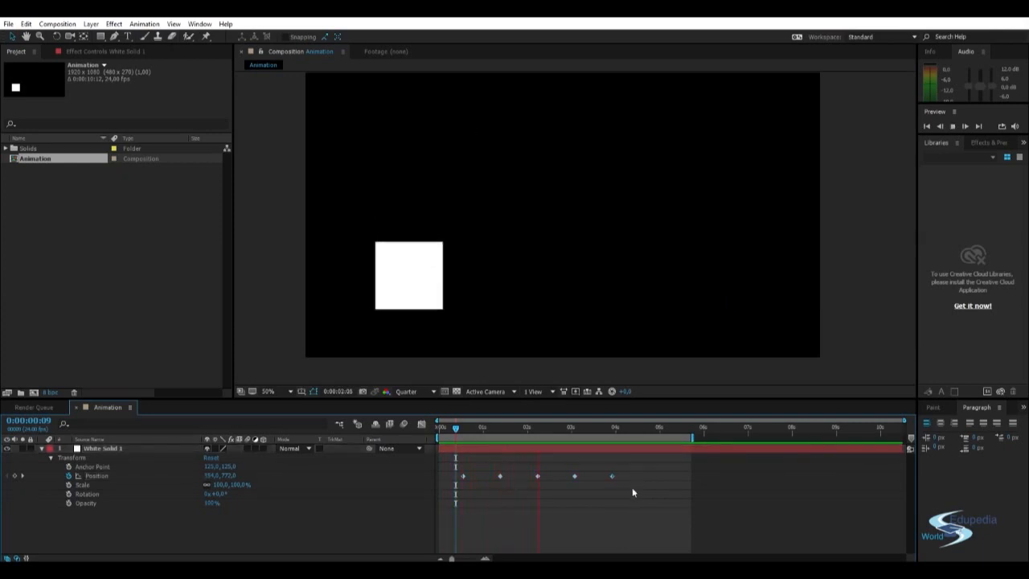
click(624, 427)
Compress all the Position keyframes proportionally so the last one falls at 0:00:01:08, and preview the fast motion.
drag(635, 502, 472, 475)
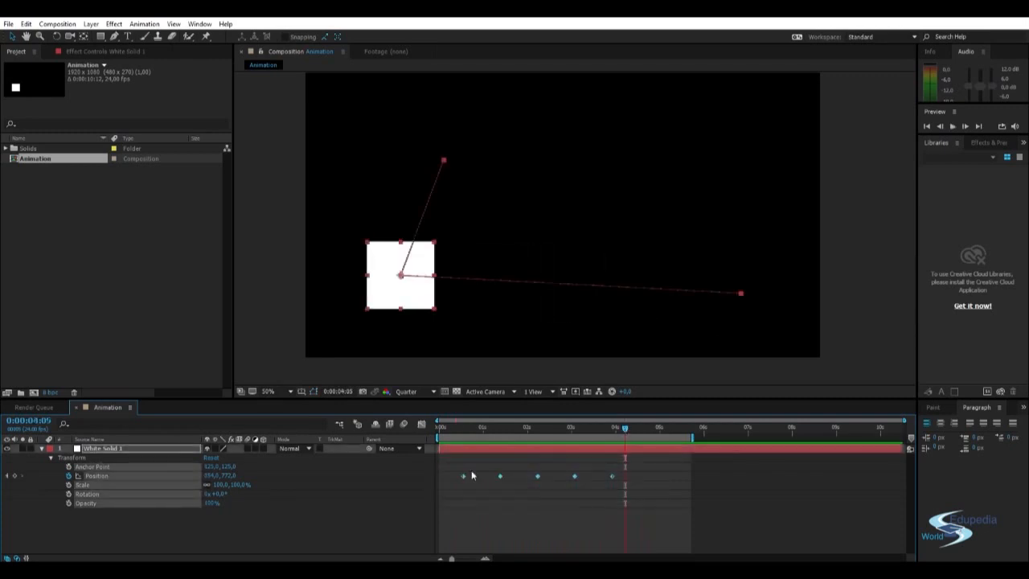
drag(613, 477, 500, 479)
click(557, 479)
key(space)
click(523, 429)
drag(512, 426, 453, 431)
drag(519, 492, 464, 430)
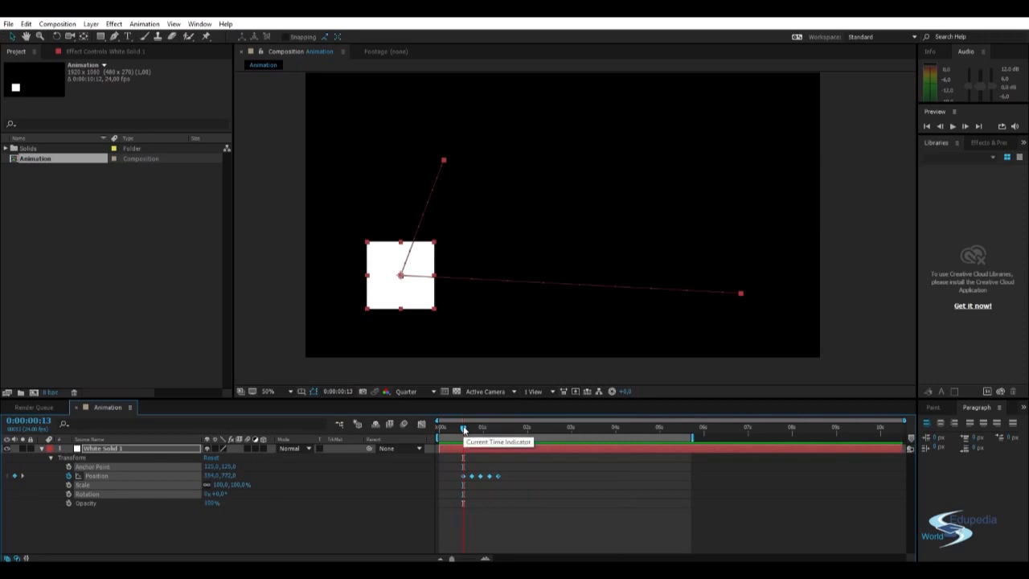
click(537, 468)
drag(464, 428, 548, 432)
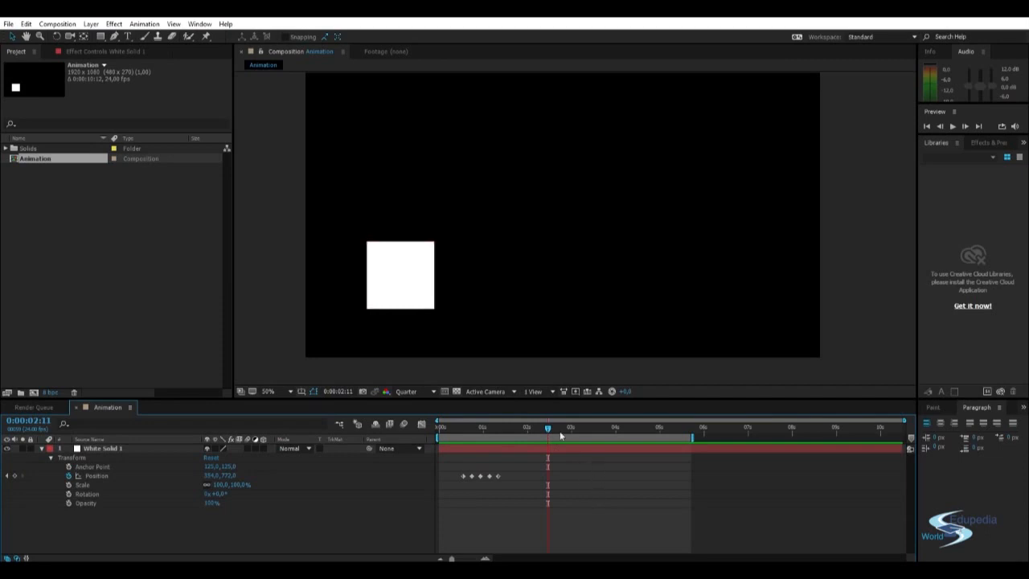
drag(451, 456, 517, 472)
right_click(496, 478)
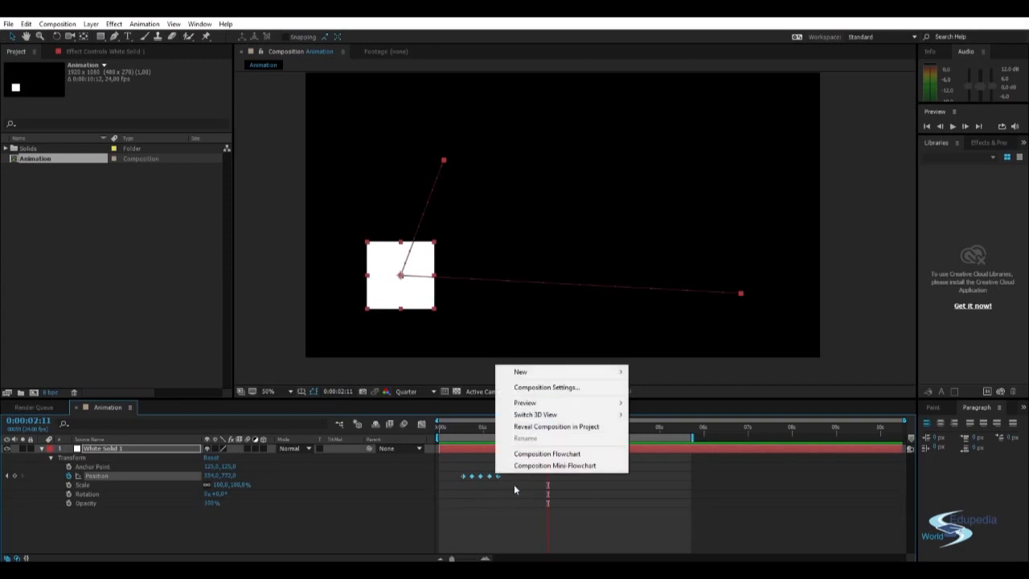
click(591, 473)
drag(526, 485, 517, 505)
click(449, 464)
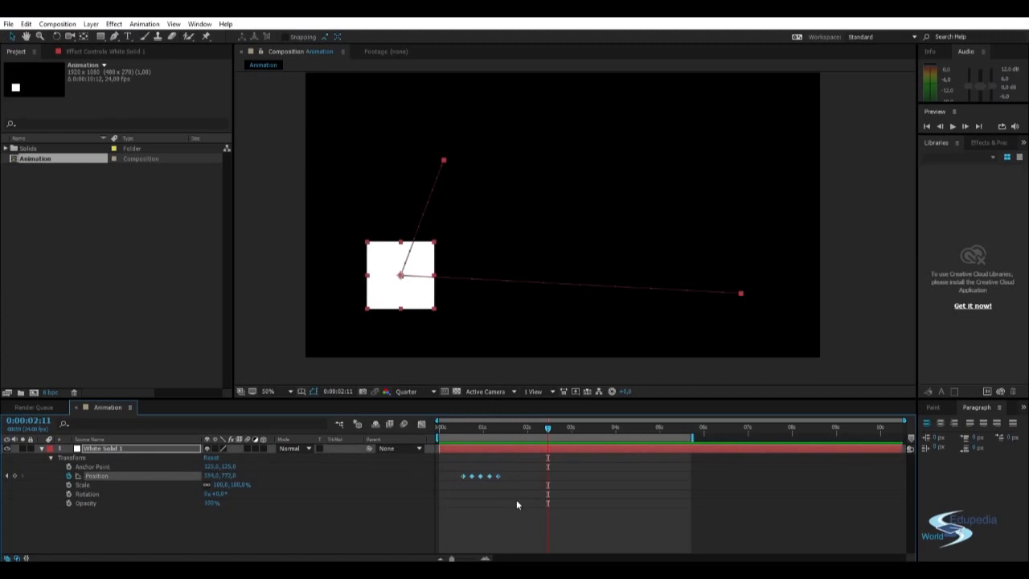
drag(548, 432, 546, 432)
click(521, 469)
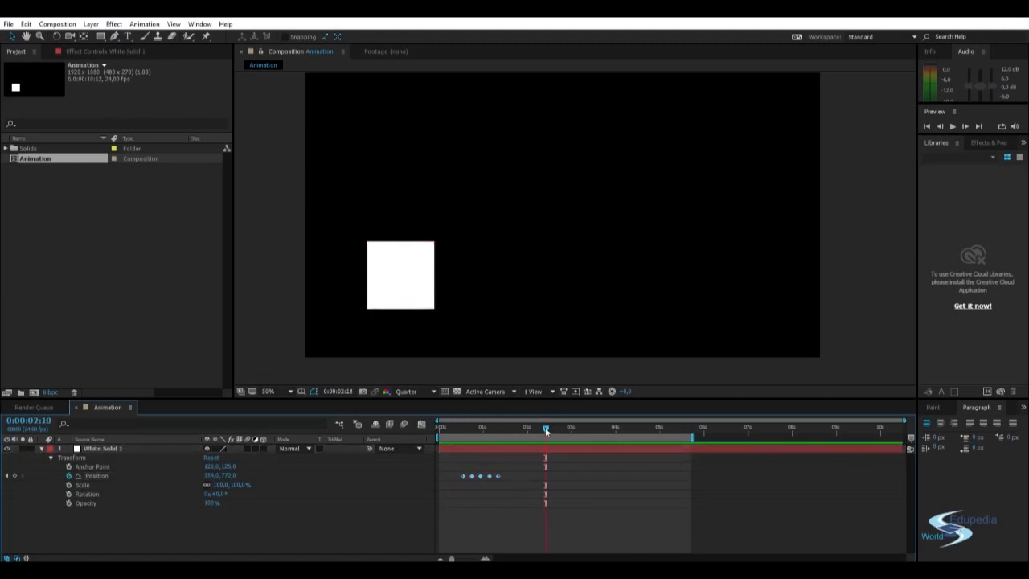
Scale the timing of all the Position keyframes proportionally so the last one falls just after 4 seconds, and preview the motion.
drag(455, 471, 537, 505)
click(590, 508)
drag(467, 448, 620, 478)
click(656, 480)
drag(523, 428, 451, 431)
key(space)
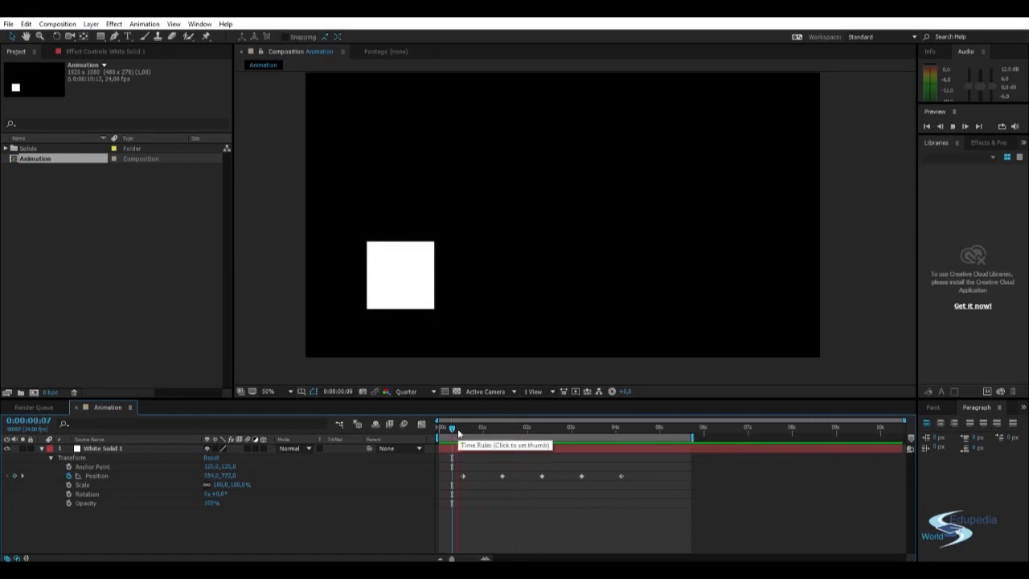
click(505, 426)
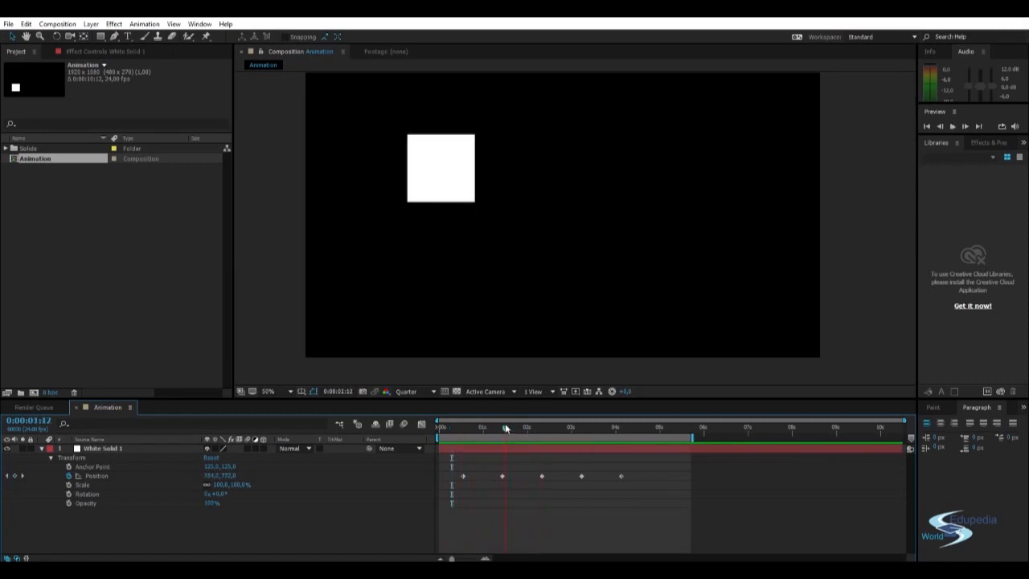
drag(505, 432, 503, 428)
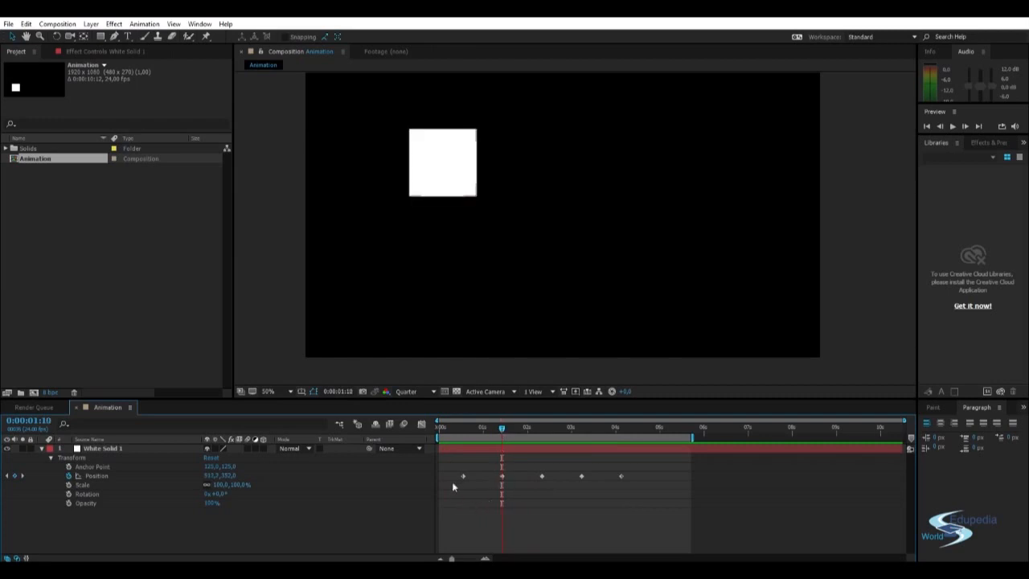
Apply Easy Ease to all five Position keyframes and return to the start of the composition.
drag(462, 463, 636, 495)
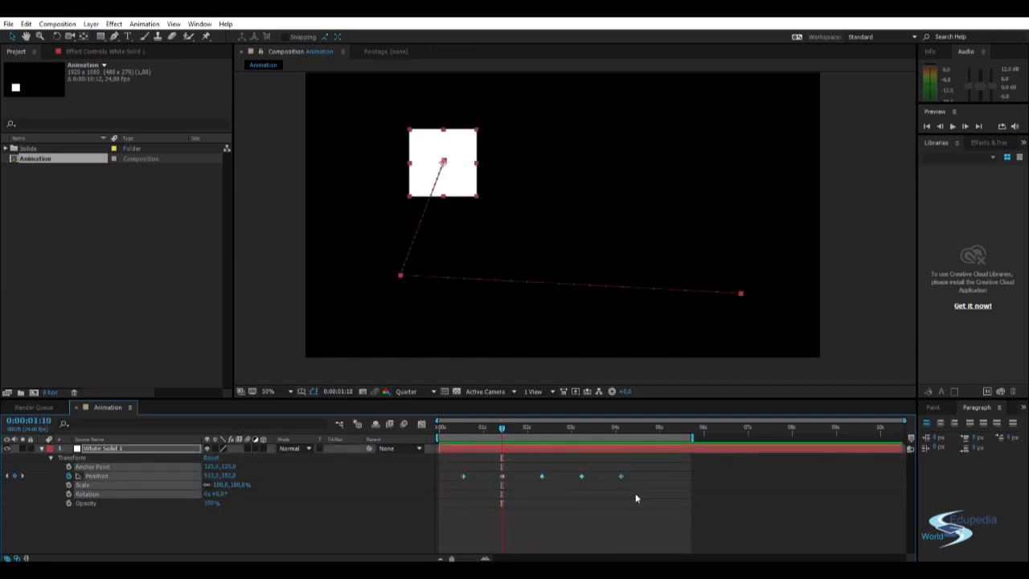
key(F9)
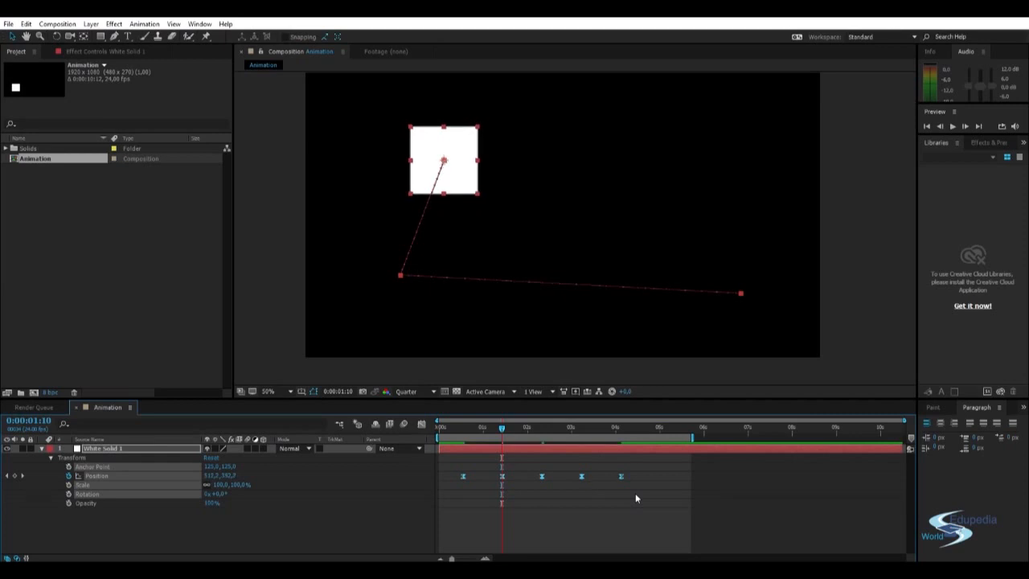
click(600, 478)
drag(501, 428, 439, 427)
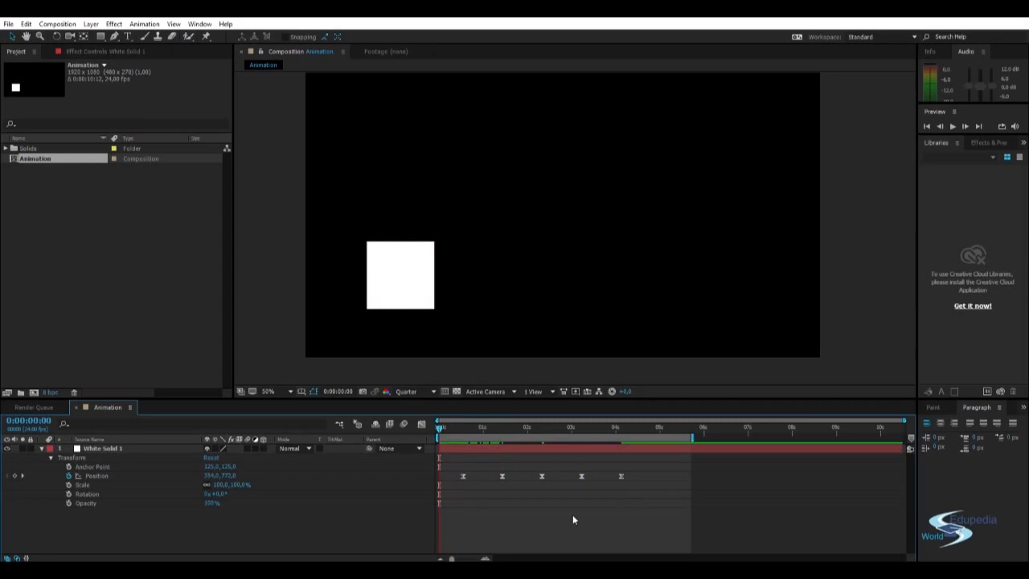
Preview the eased motion and scrub back and forth across the five Position keyframes to examine how the square speeds up and slows down.
key(space)
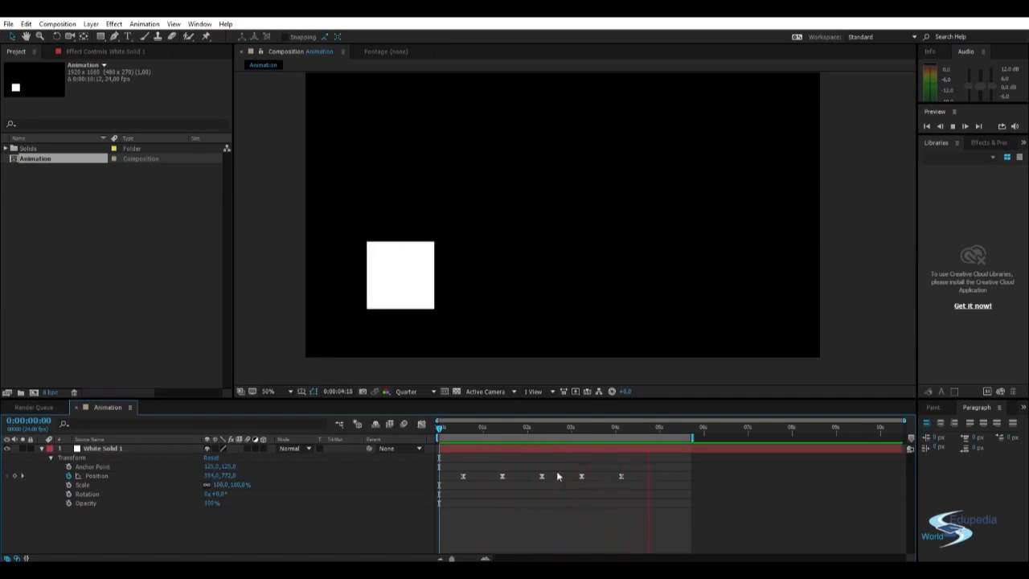
click(476, 433)
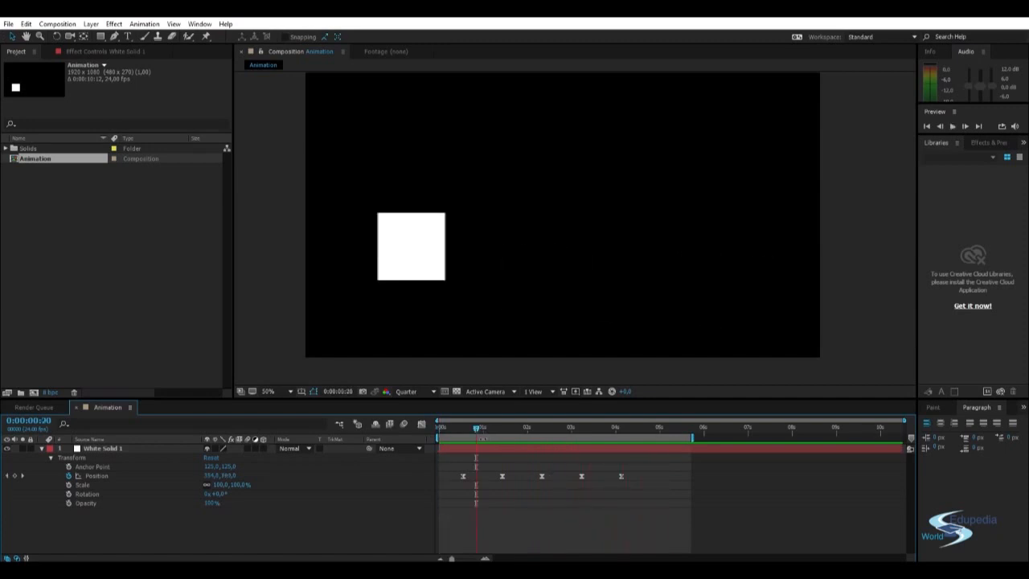
drag(476, 430, 503, 428)
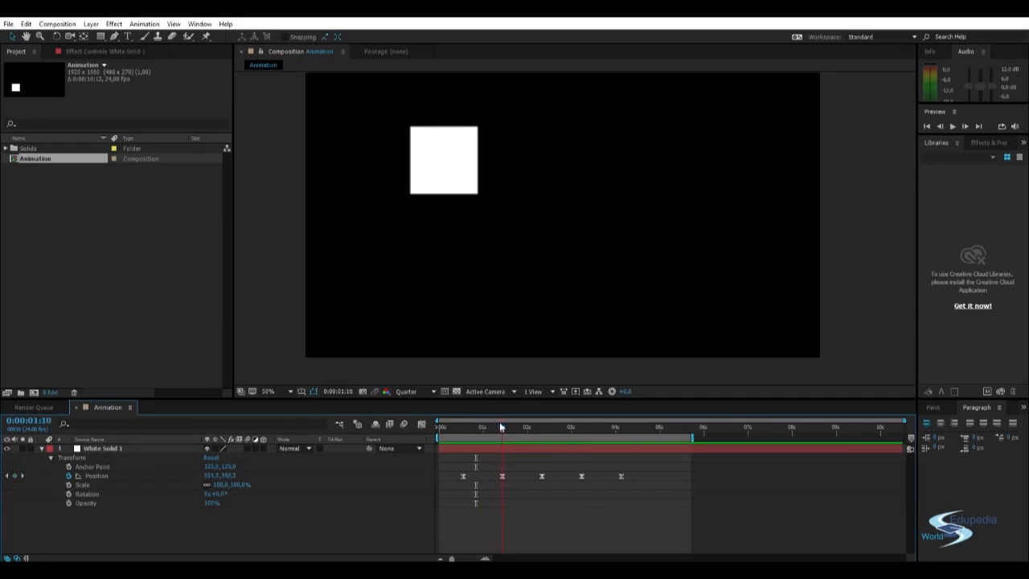
drag(500, 423, 620, 422)
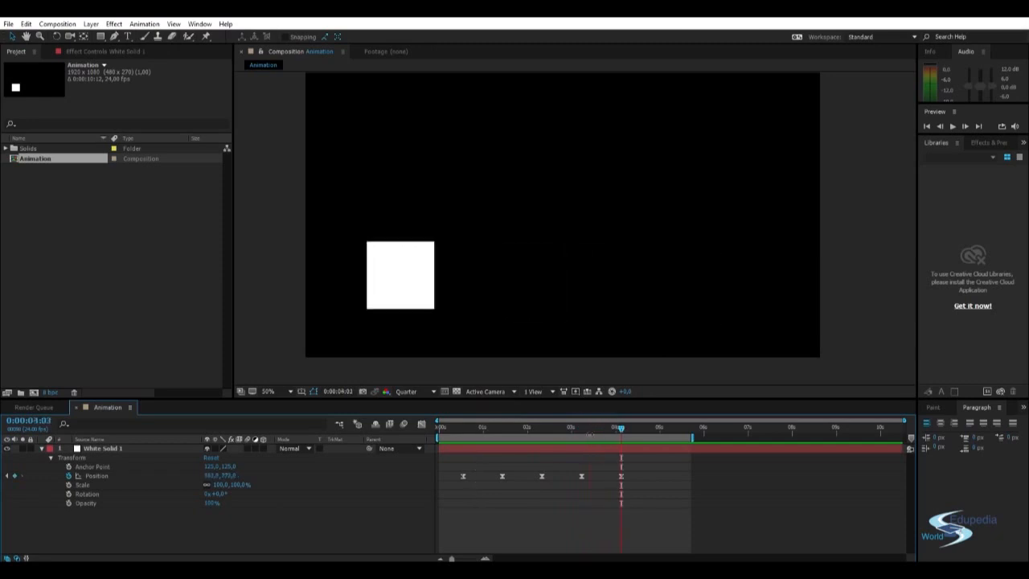
drag(621, 428, 634, 457)
key(space)
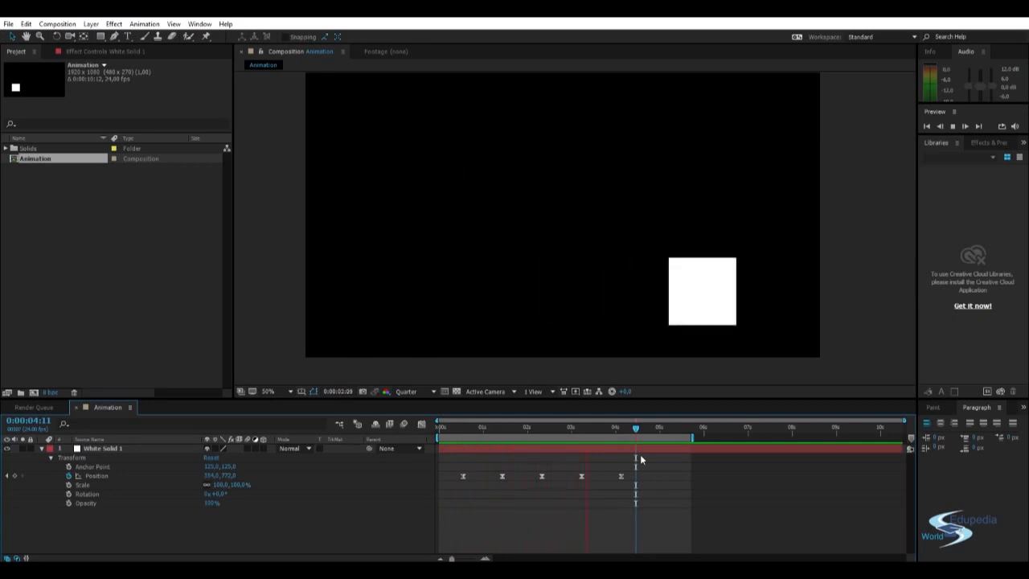
click(630, 431)
drag(630, 431, 452, 447)
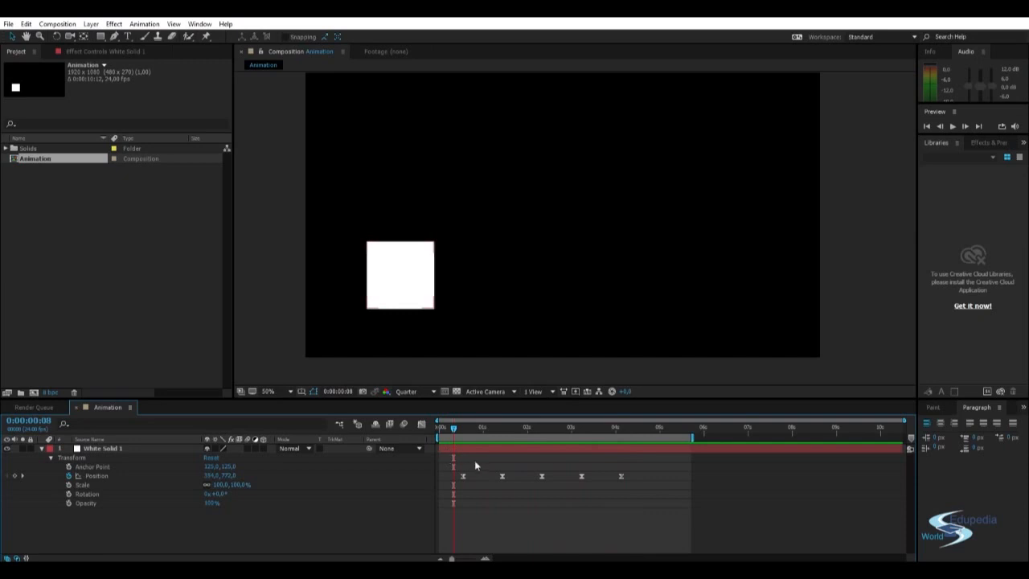
drag(457, 429, 630, 432)
Undo the Easy Ease on all Position keyframes and move the current time to 0:00:00:09, before the first keyframe.
key(ctrl+z)
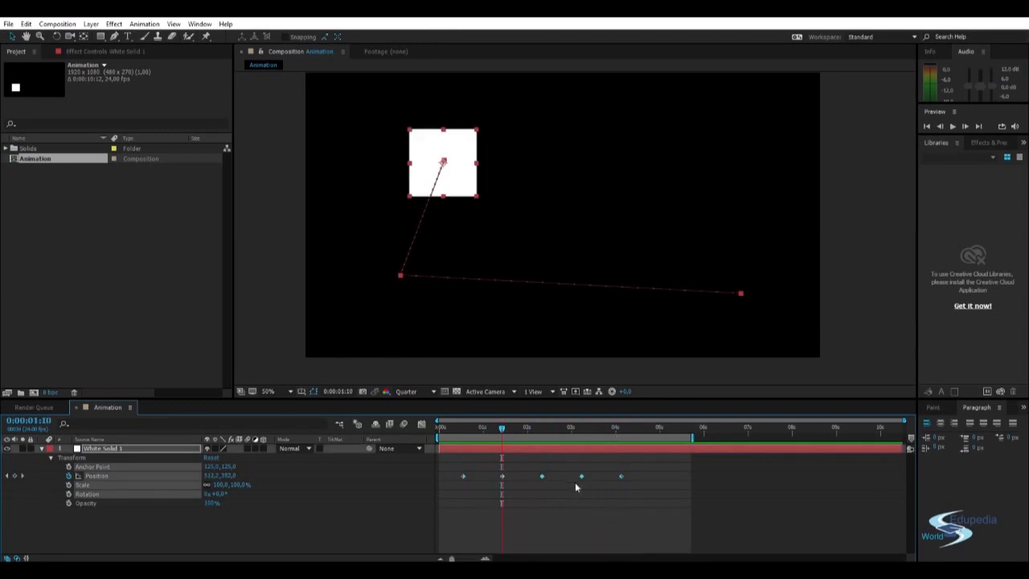
click(575, 484)
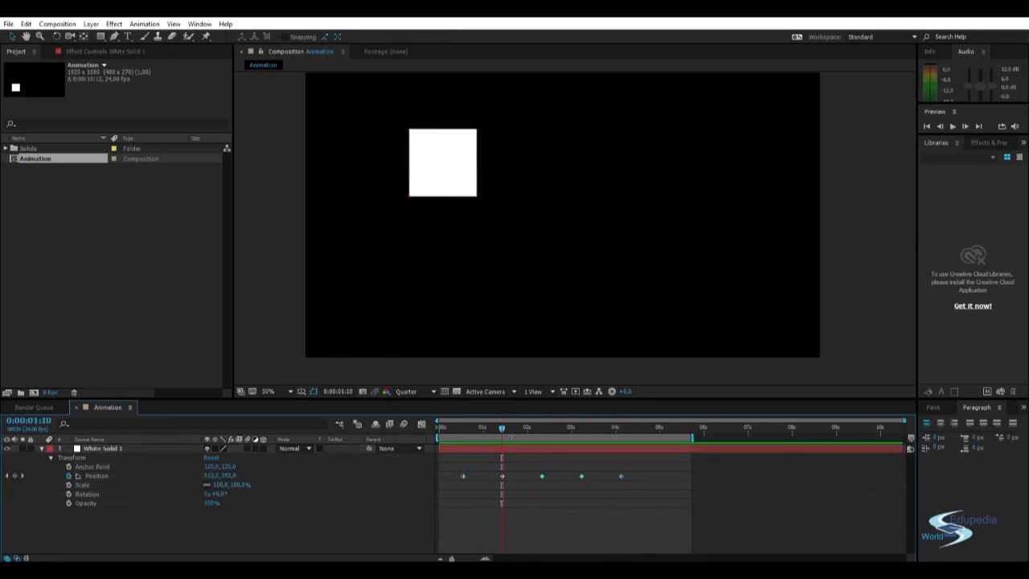
drag(502, 429, 457, 431)
Apply Easy Ease to only the first and last Position keyframes, and preview and scrub through the motion.
drag(445, 463, 484, 502)
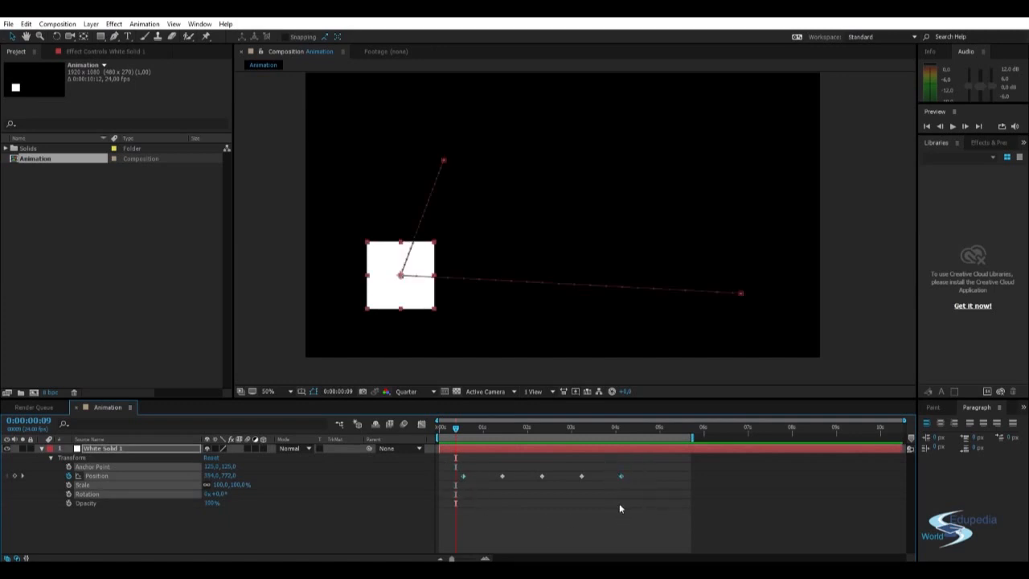
key(F9)
click(648, 496)
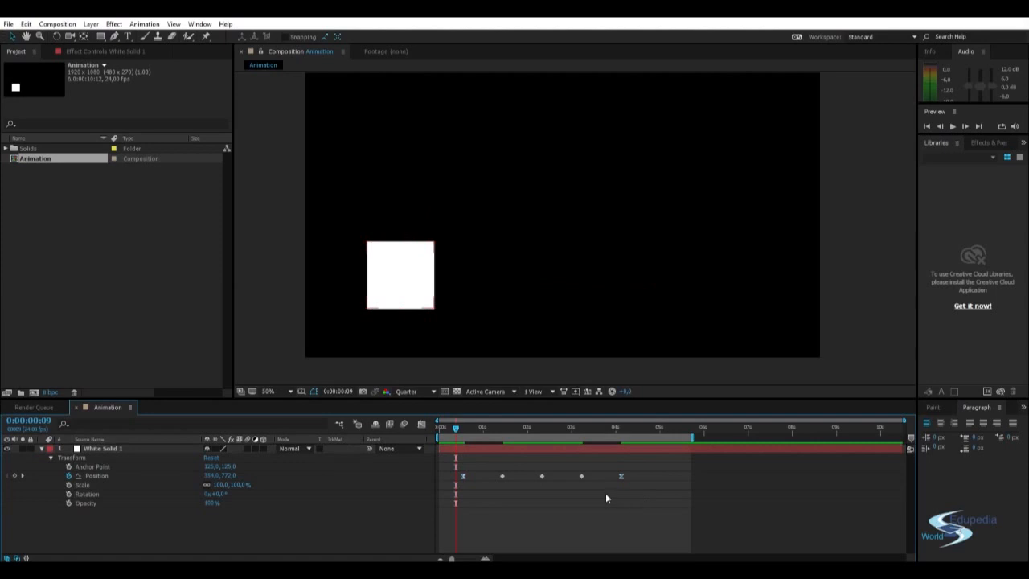
key(space)
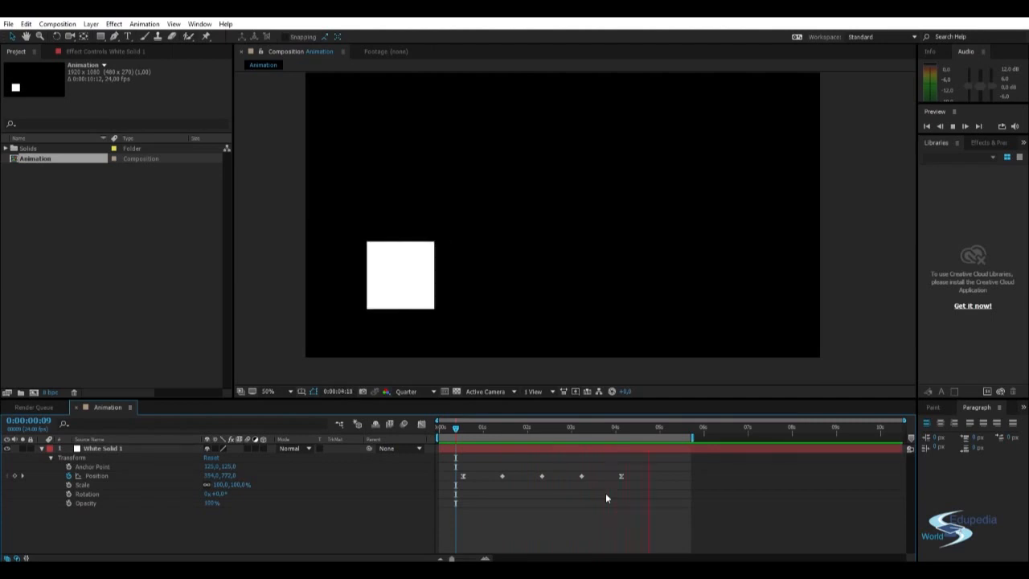
drag(537, 427, 631, 462)
Apply Easy Ease to the middle Position keyframe as well, and preview the motion from 0:00:00:05.
drag(521, 450, 563, 502)
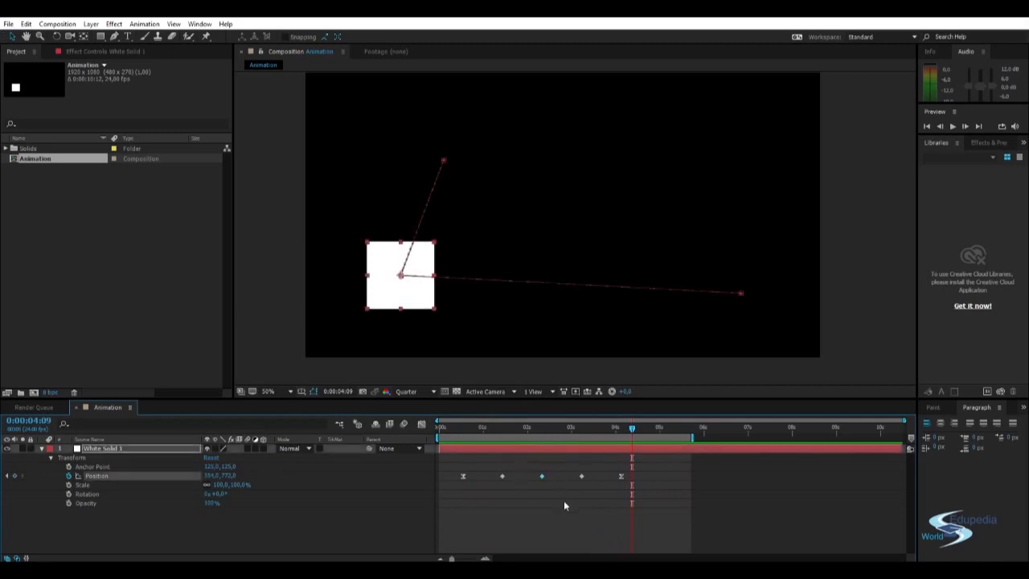
key(F9)
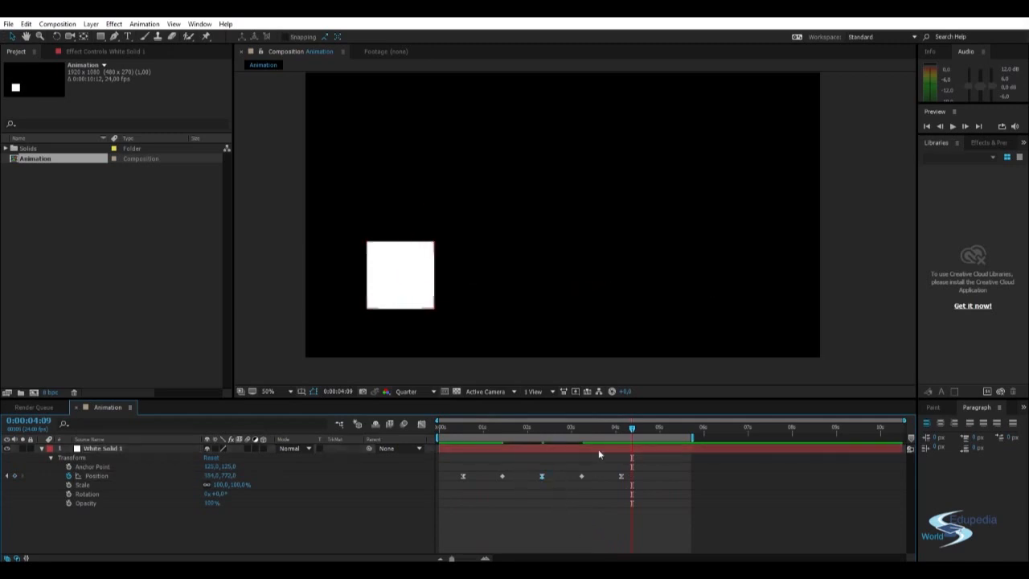
drag(559, 434, 538, 445)
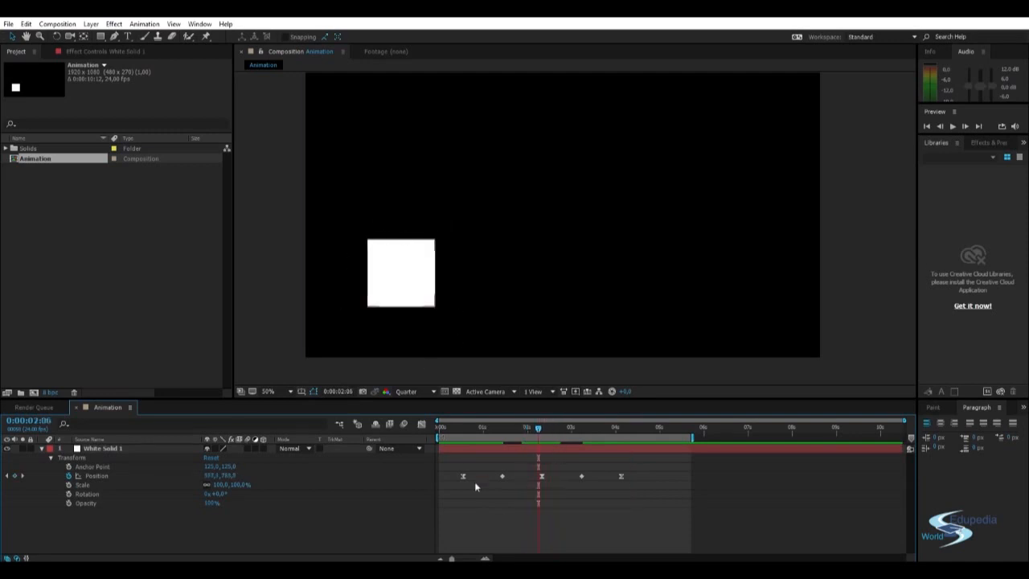
click(449, 432)
key(space)
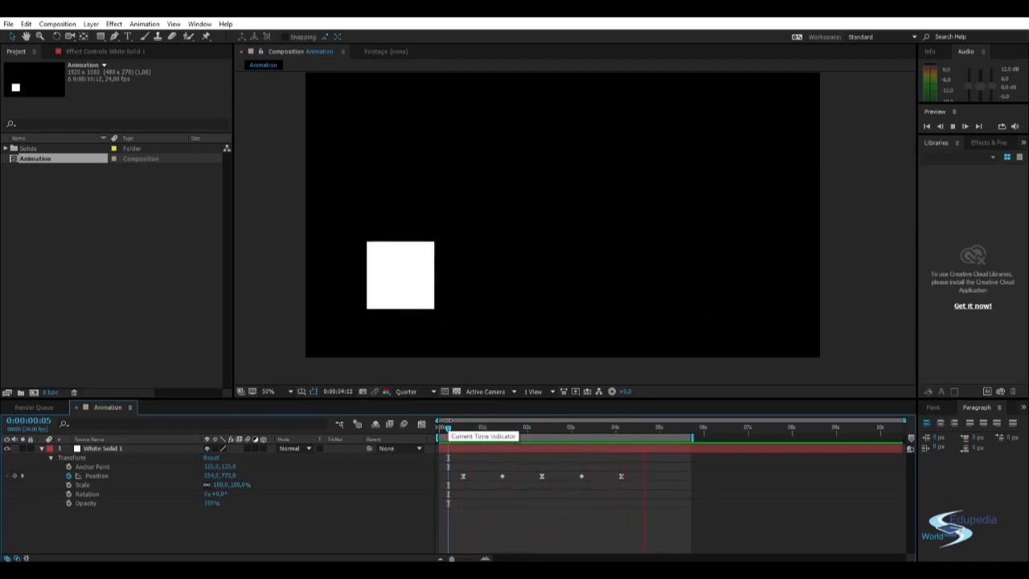
Scrub from before the first Position keyframe to 0:00:04:10 to examine the motion with alternating eased and linear keyframes.
click(458, 429)
drag(458, 429, 634, 429)
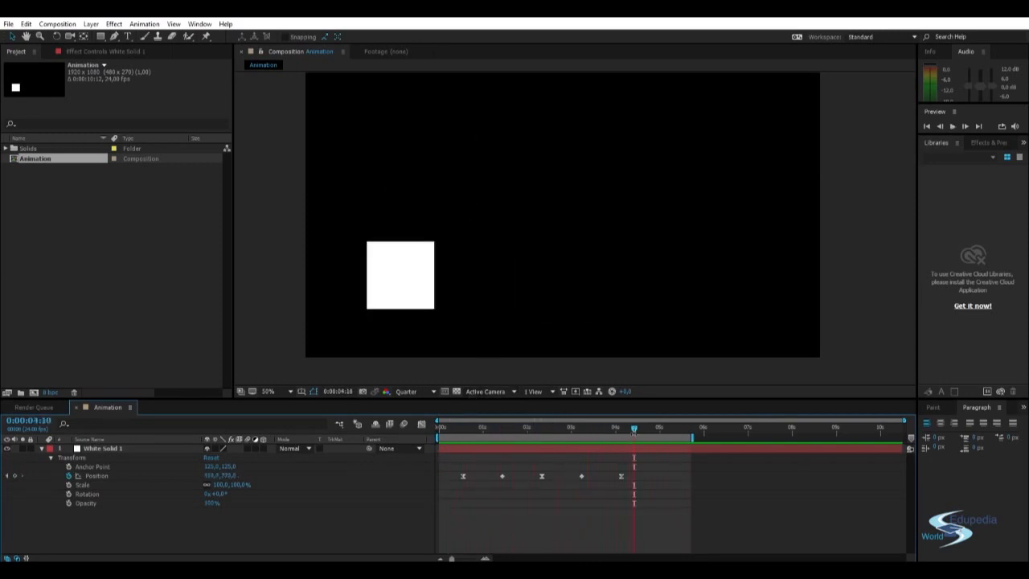
drag(629, 491, 473, 477)
click(573, 508)
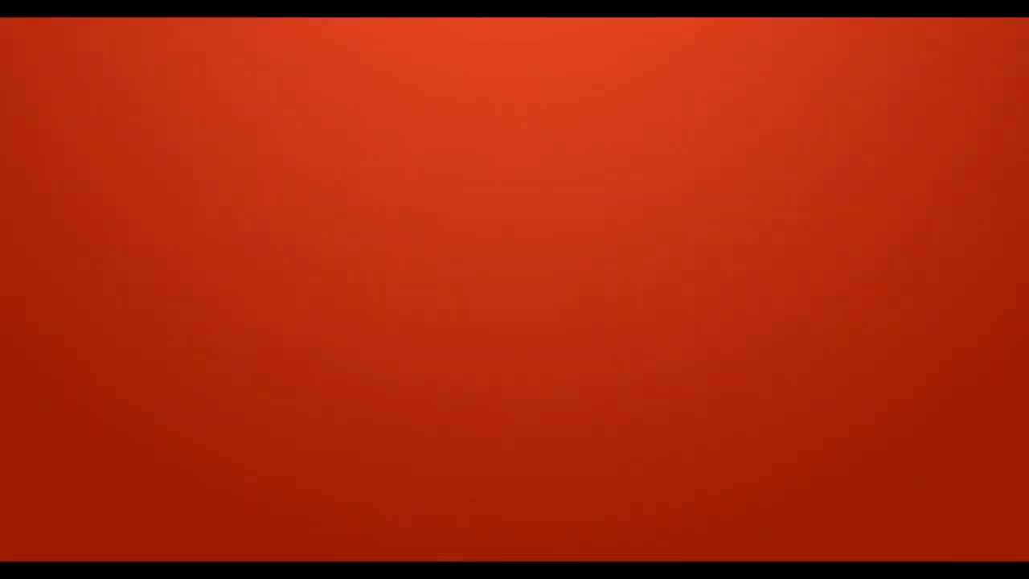